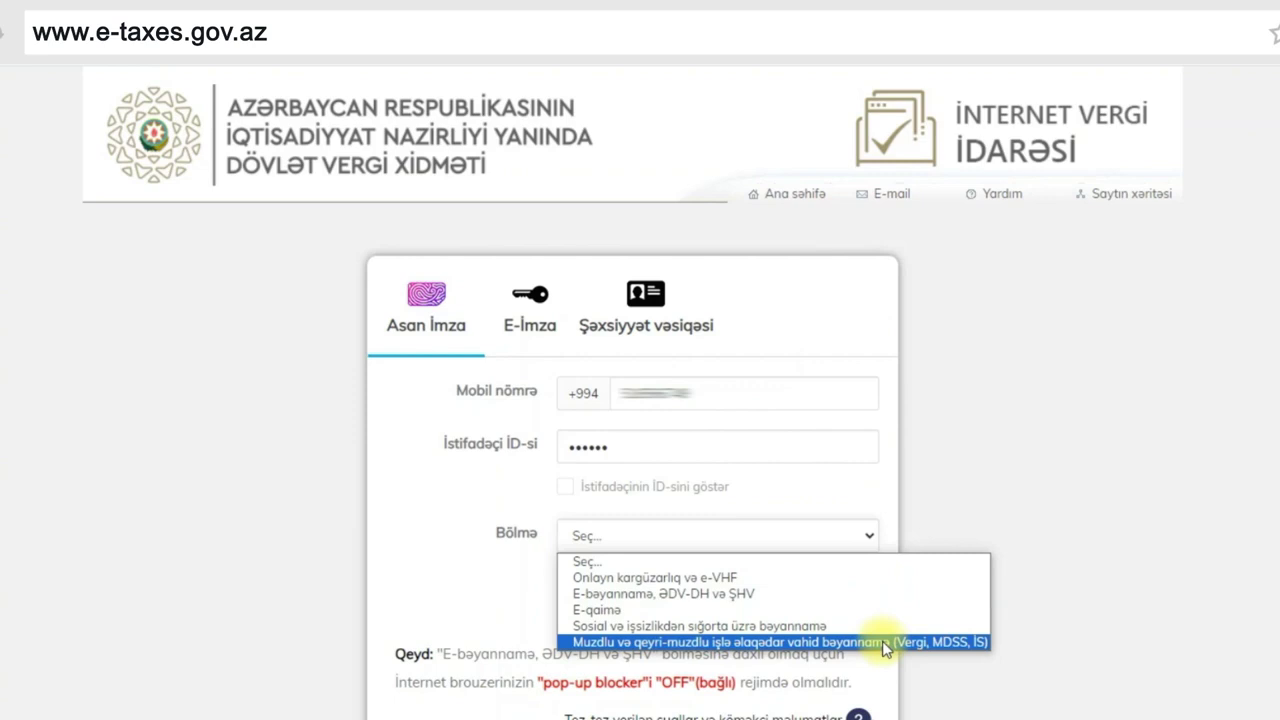
Choose the "Muzdlu və qeyri-muzdlu işlə əlaqədar vahid bəyannamə (Vergi, MDSS, İS)" section, open Sadələşdirilmiş Vahid Bəyannamə and dismiss its notice
left_click(884, 643)
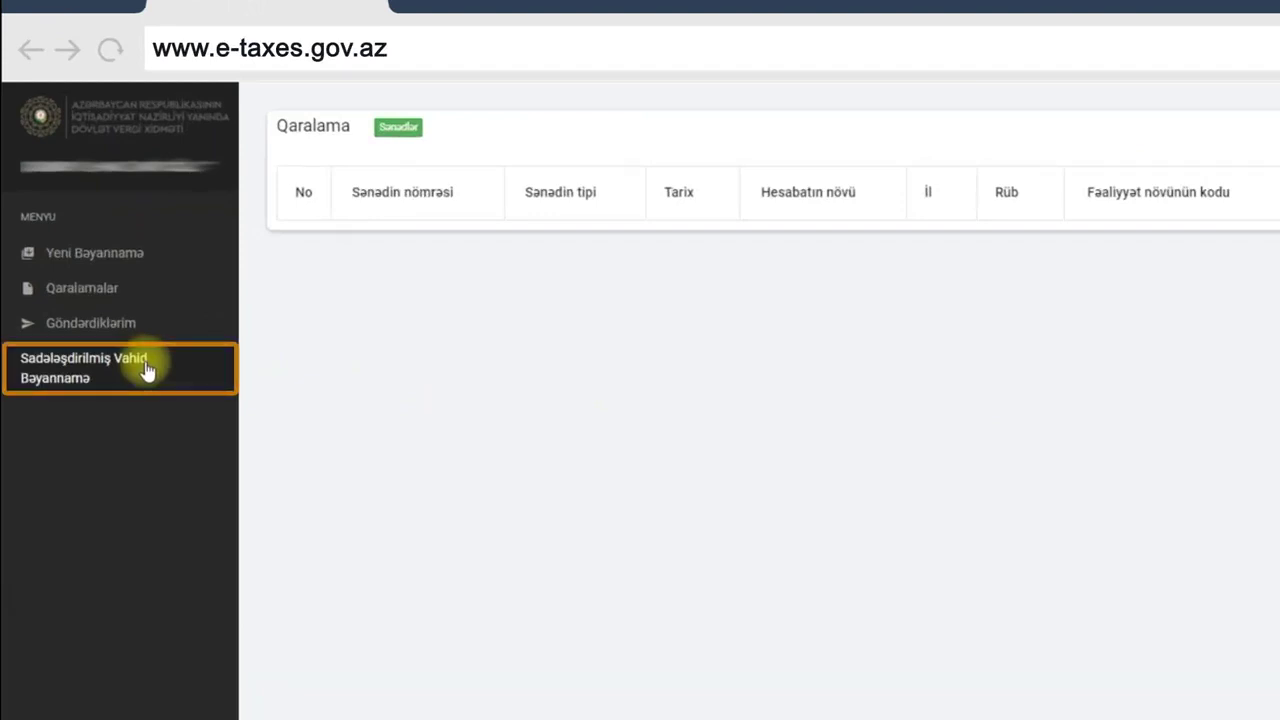
left_click(145, 370)
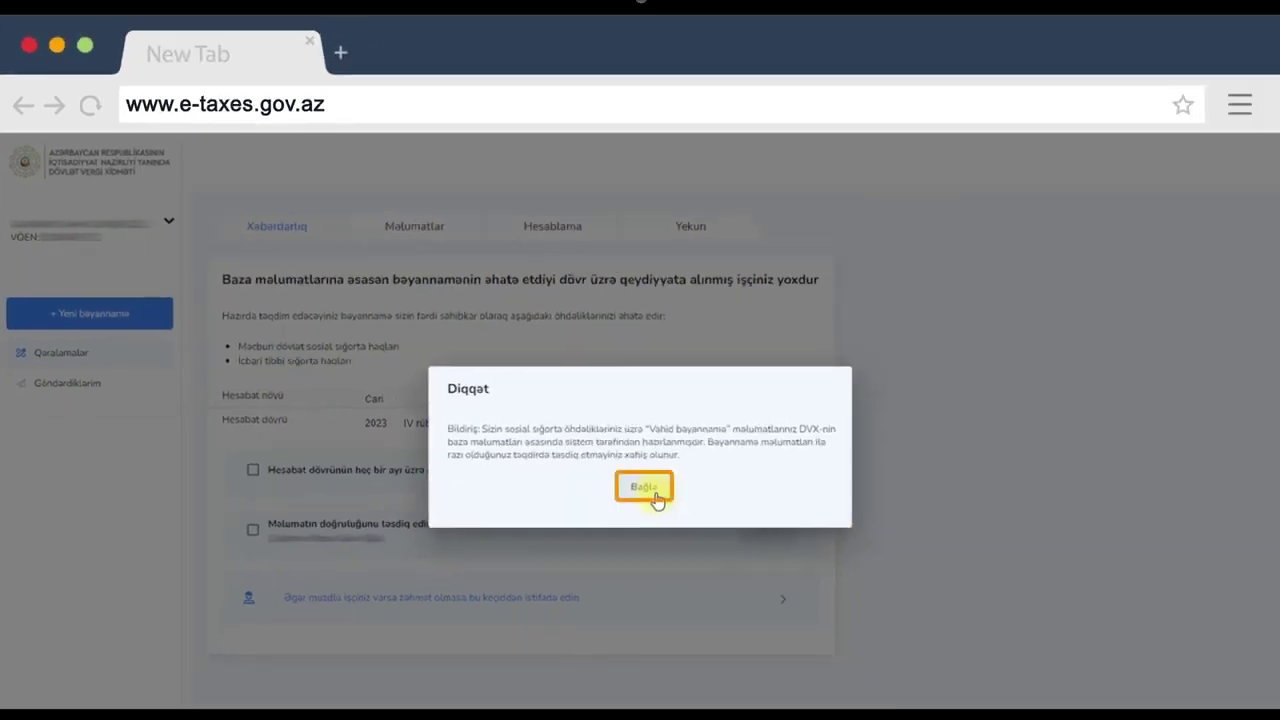
left_click(656, 495)
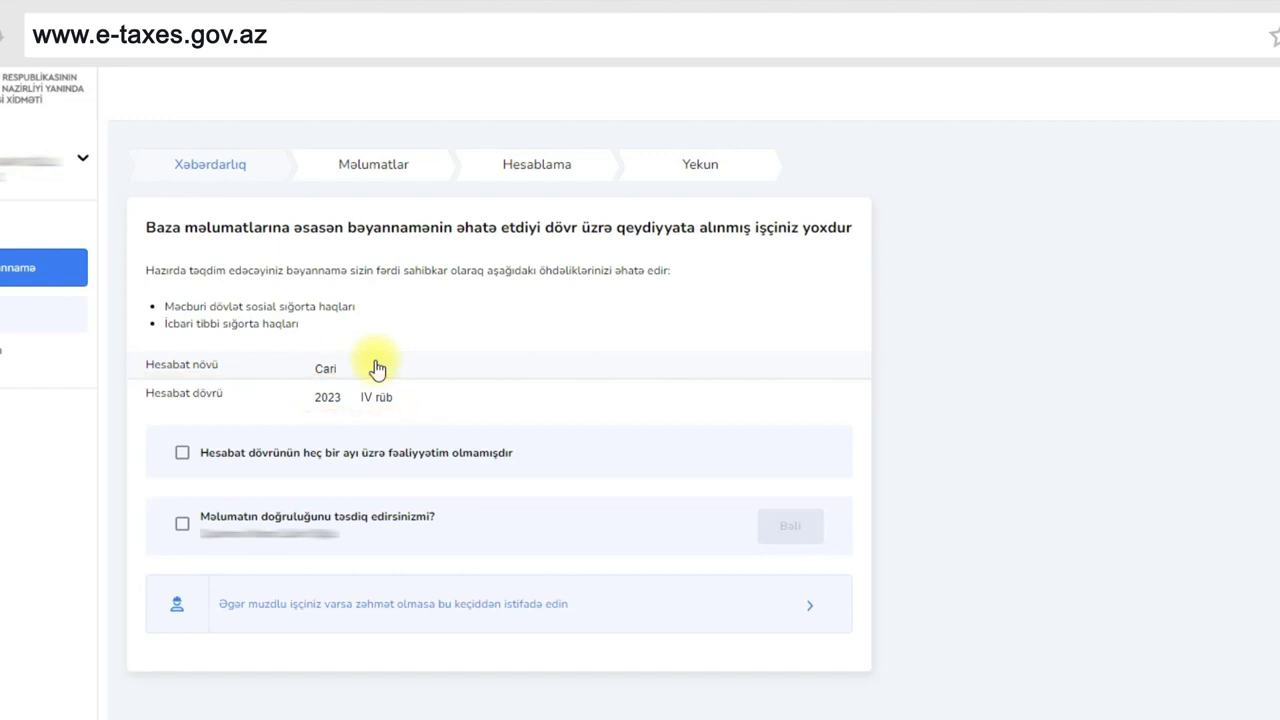
Set the report type to Cari and the 2023 reporting period to IV rüb, leaving the no-activity declaration unchecked
left_click(376, 368)
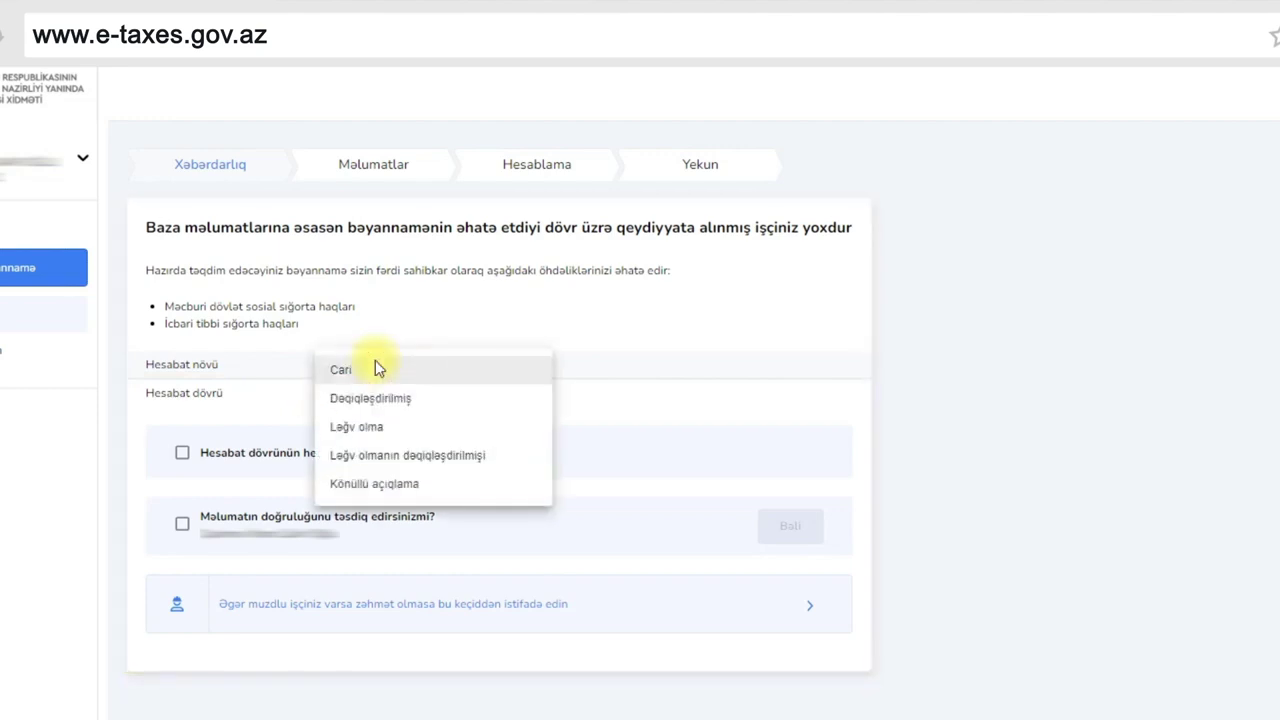
left_click(373, 372)
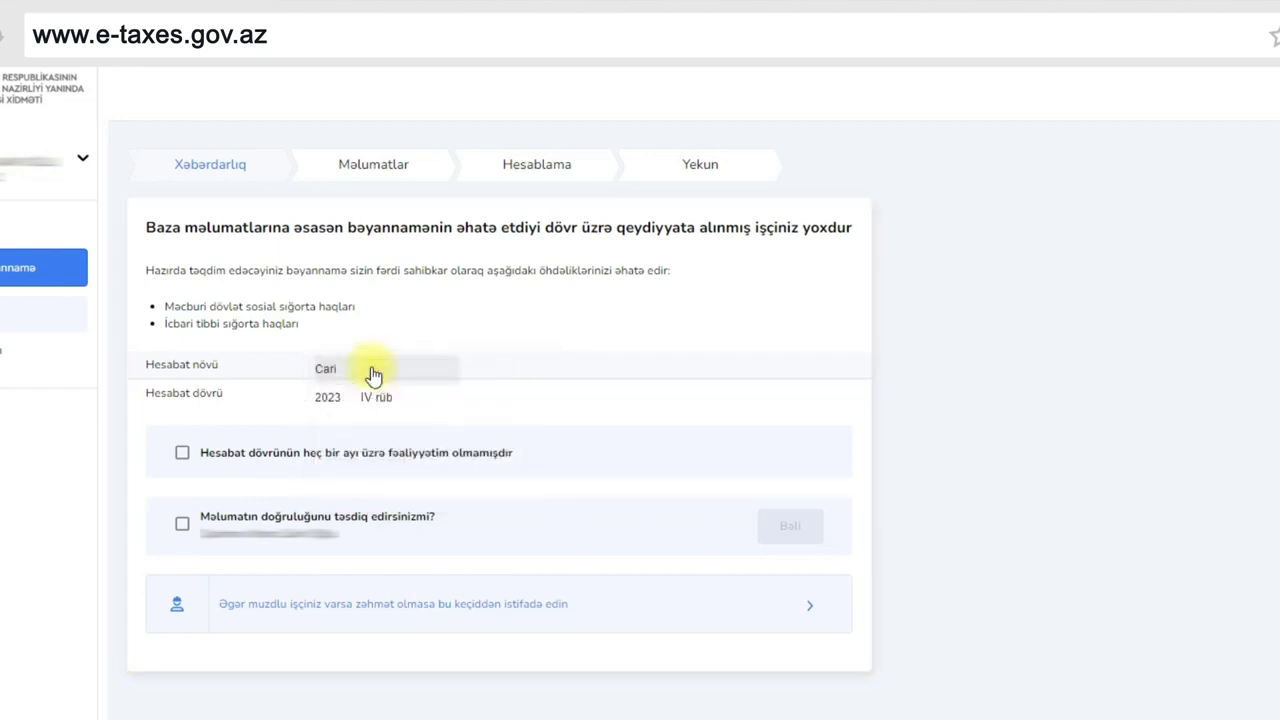
left_click(422, 410)
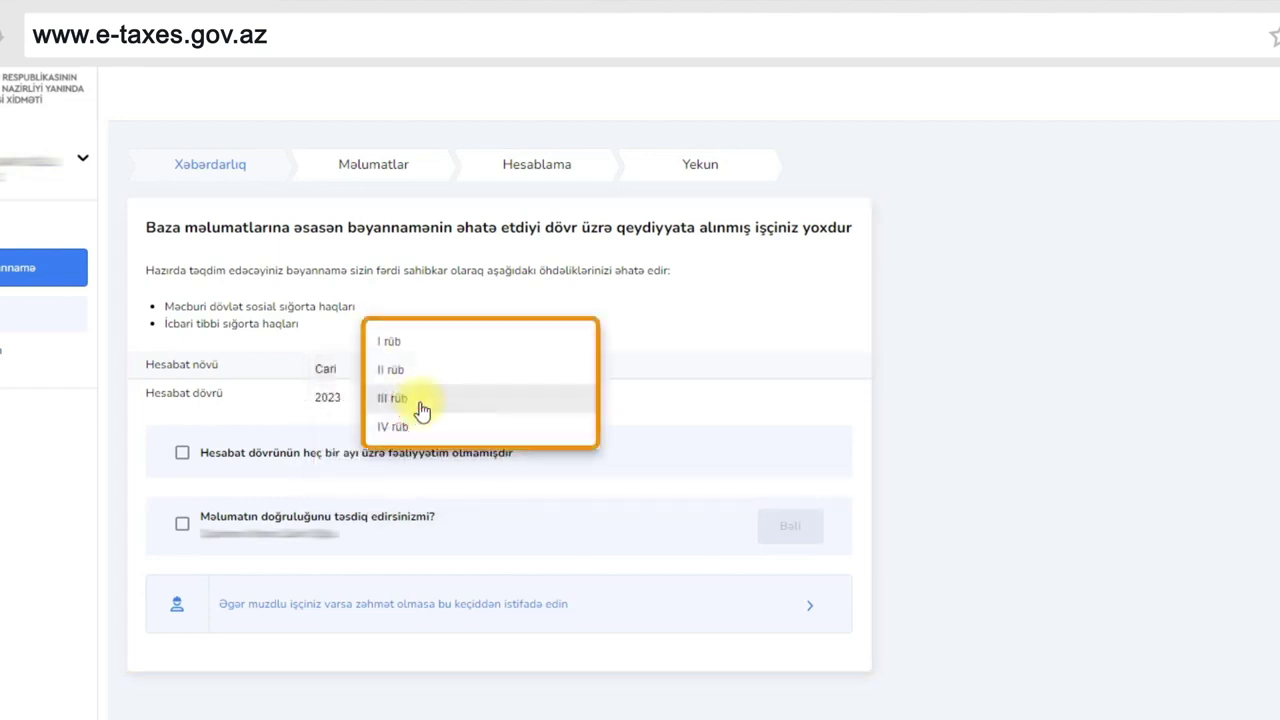
left_click(437, 487)
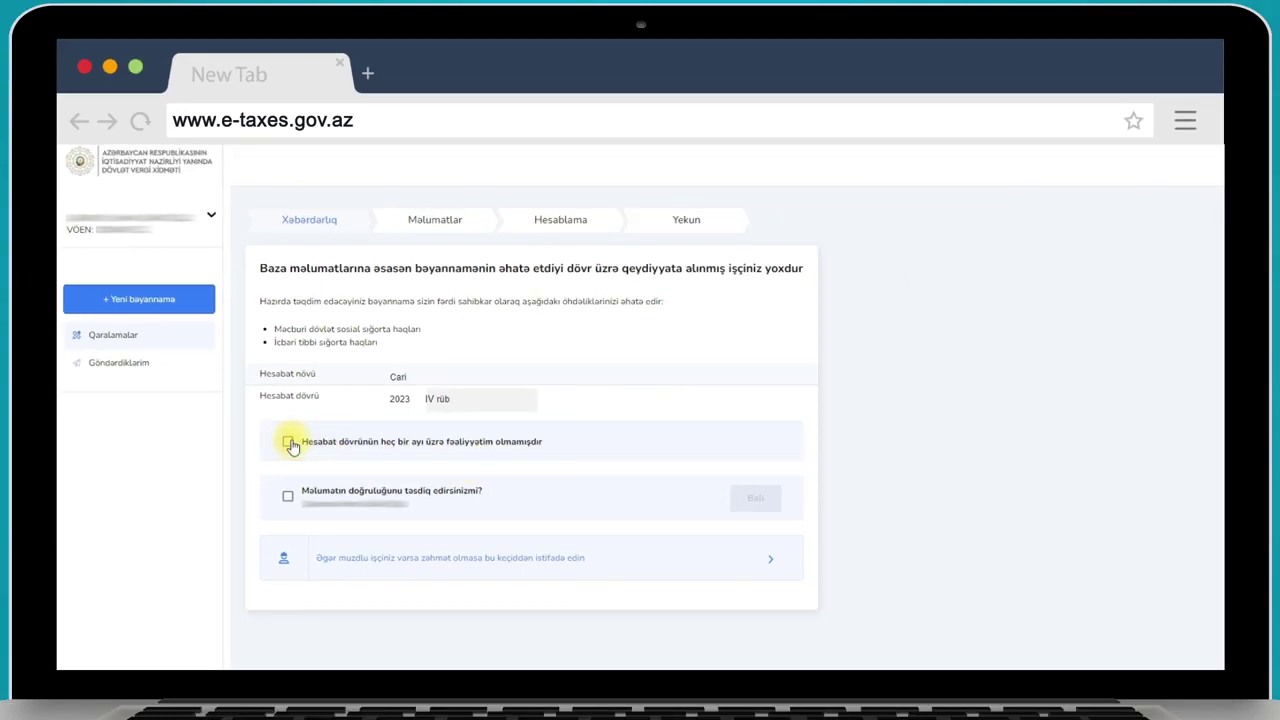
left_click(289, 442)
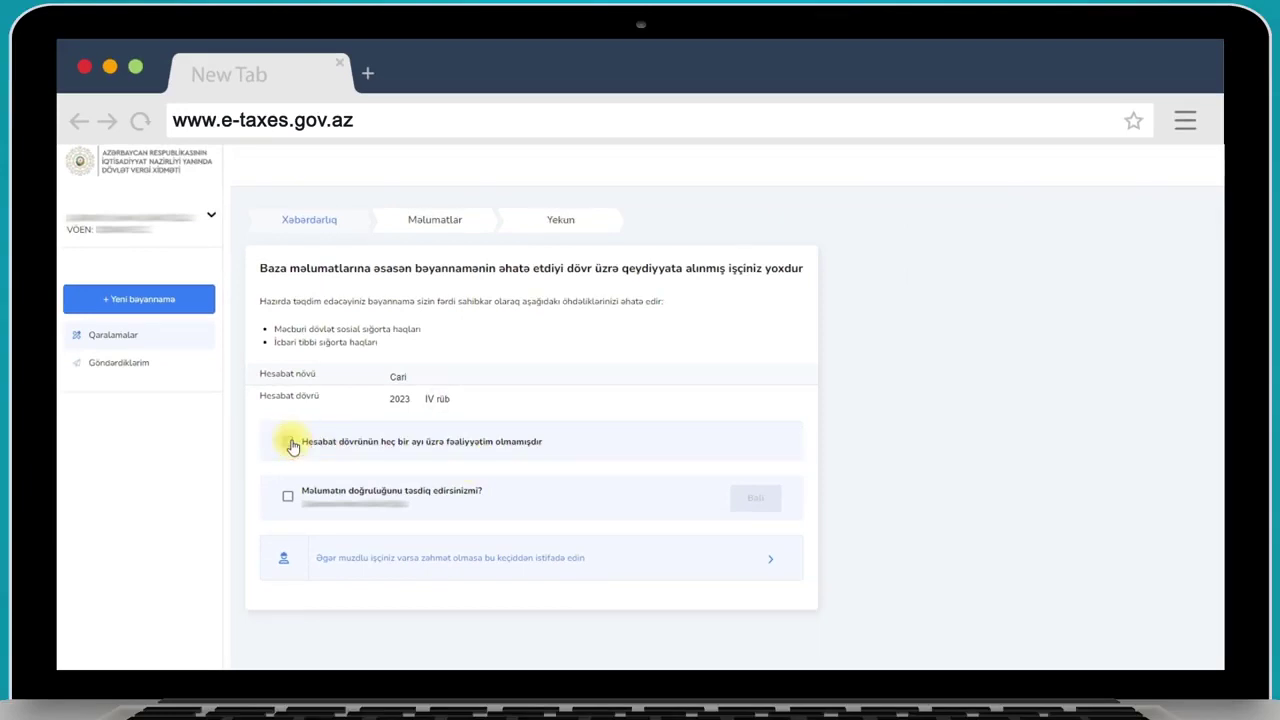
left_click(290, 443)
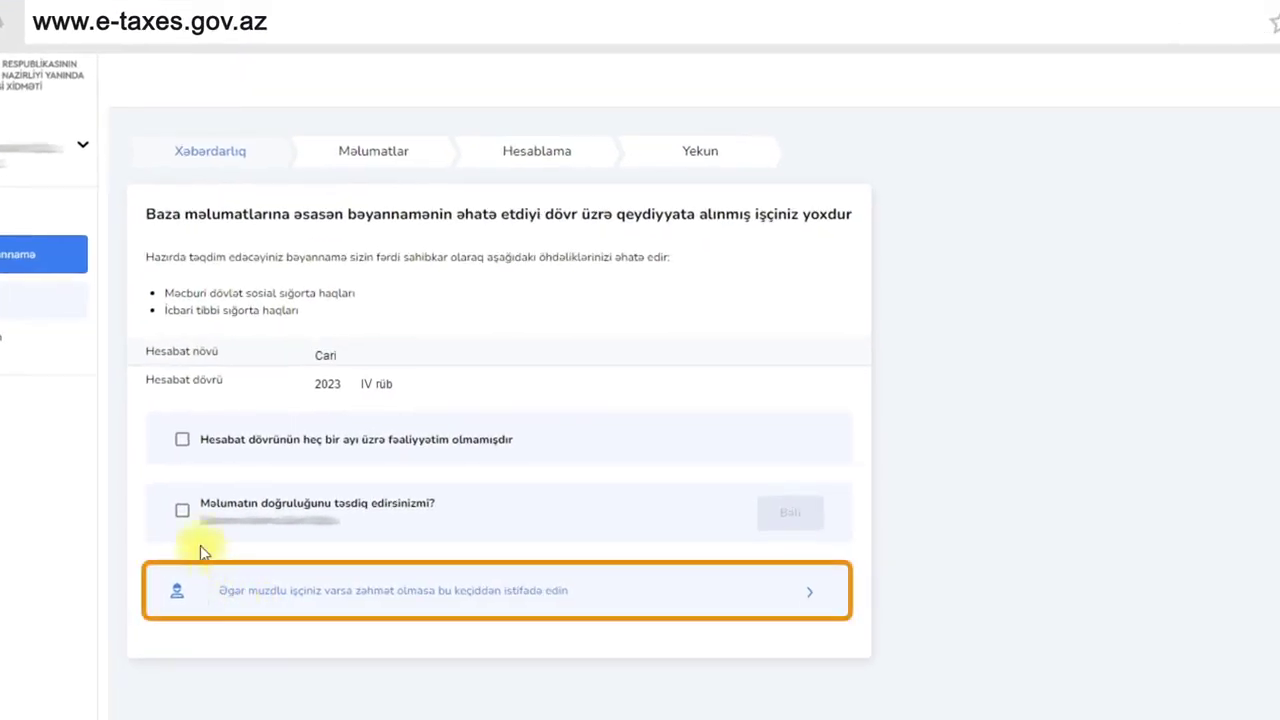
Confirm that the information is correct, dismiss the liability notice and proceed to the Məlumatlar stage
left_click(181, 512)
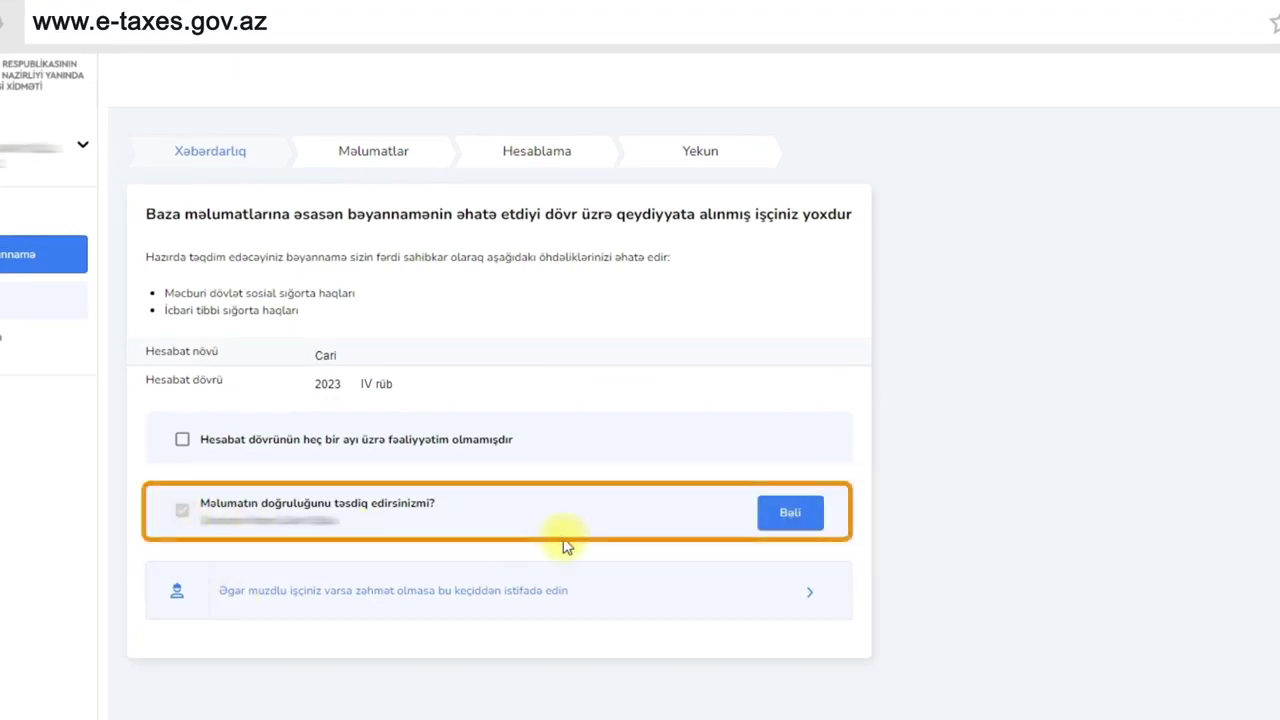
left_click(790, 512)
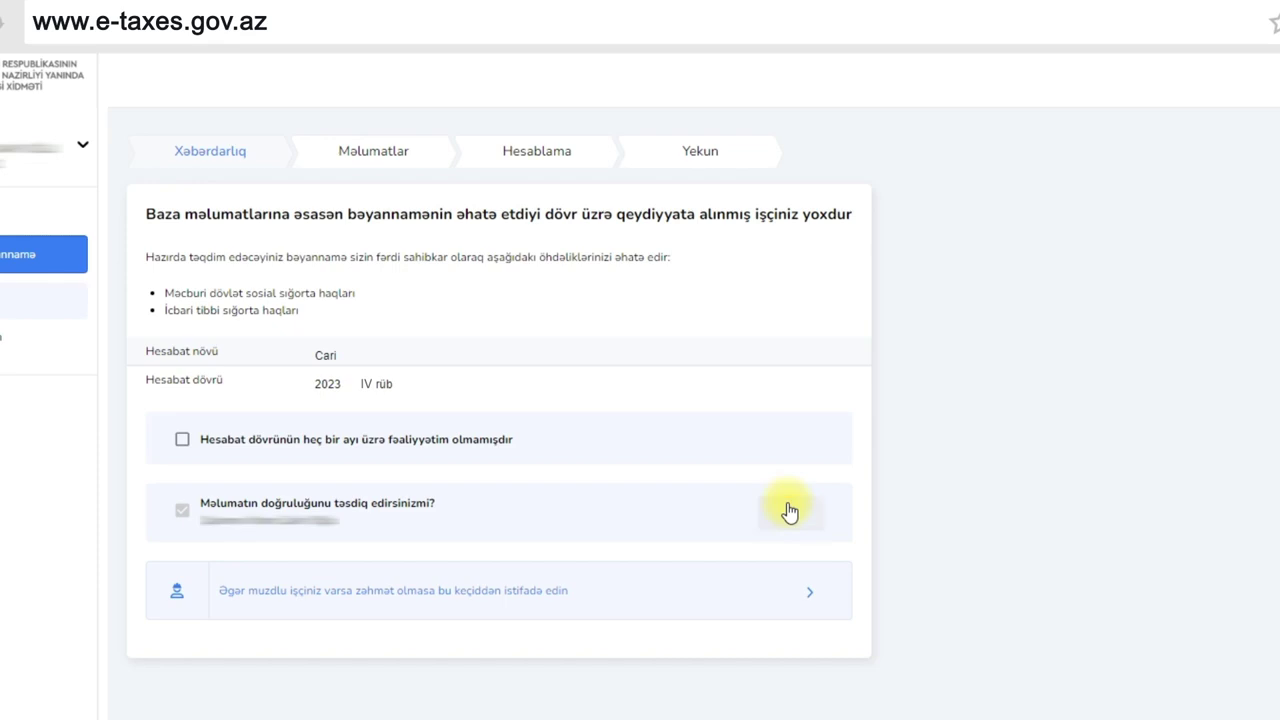
left_click(790, 512)
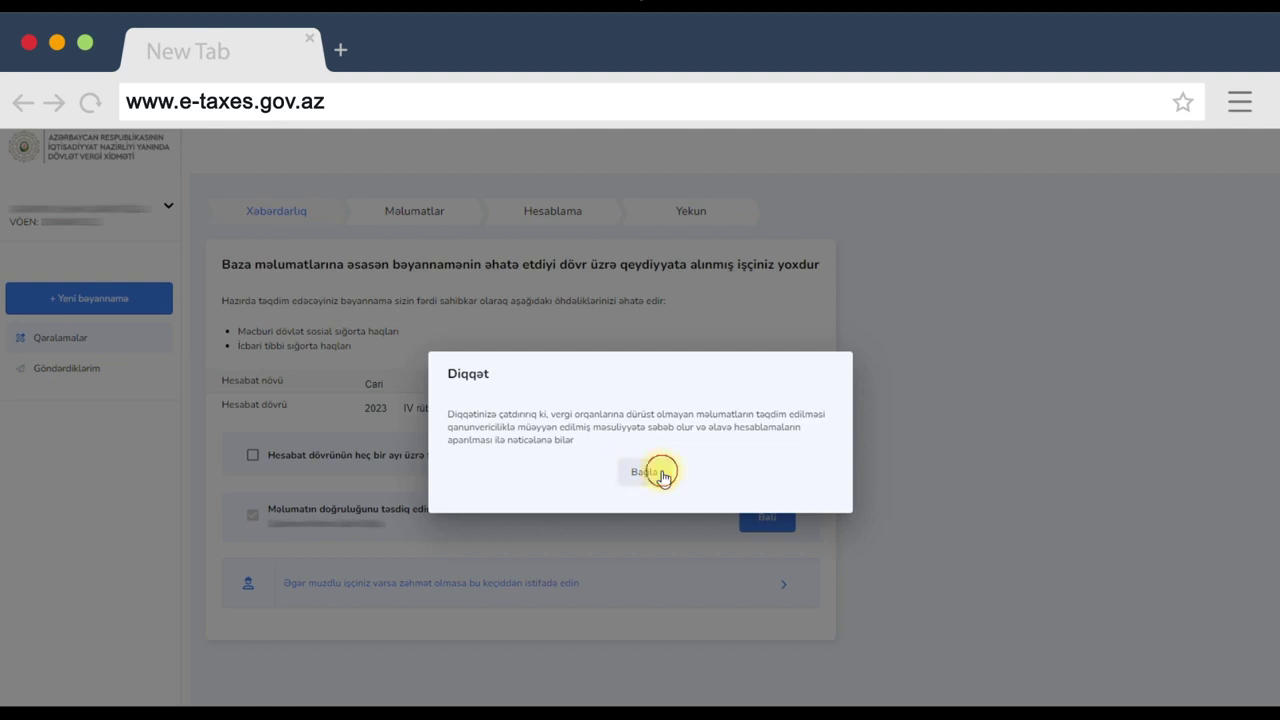
left_click(650, 472)
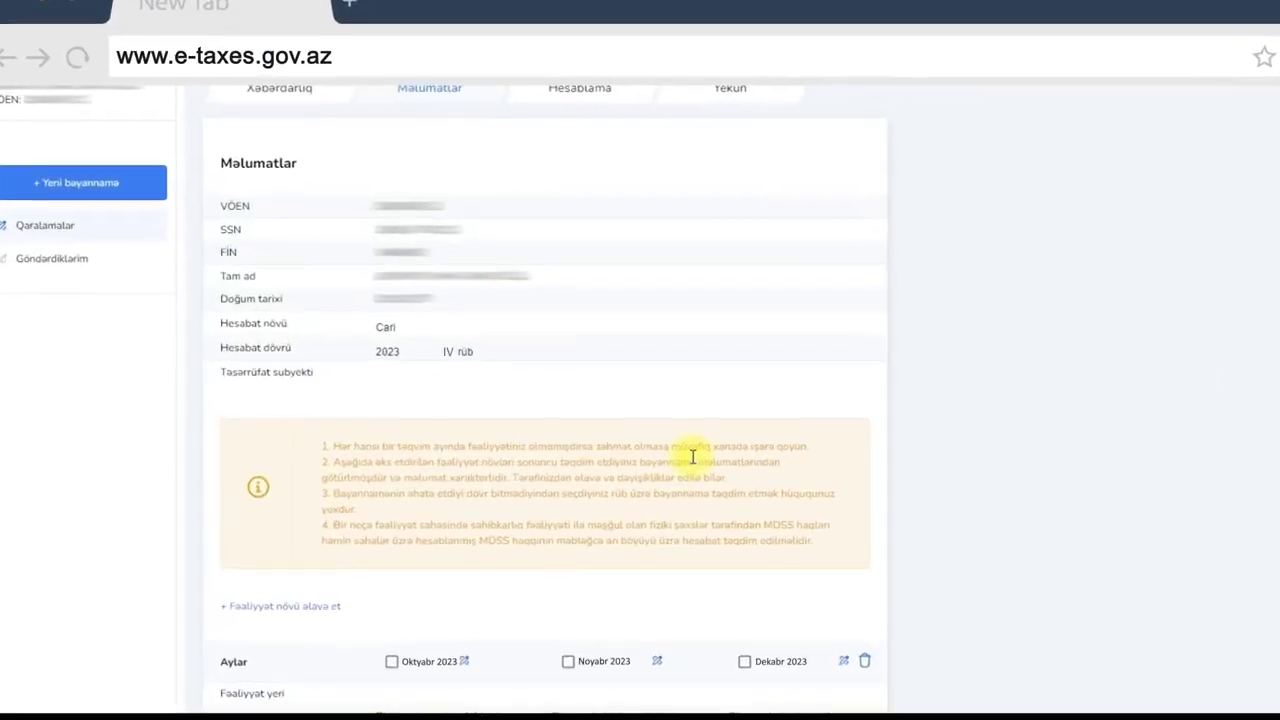
Edit the October 2023 activity, keeping Digər sahələrdə sahibkarlıq as its type and setting the city to Bakı şəhəri
scroll(693, 459, "down", 1)
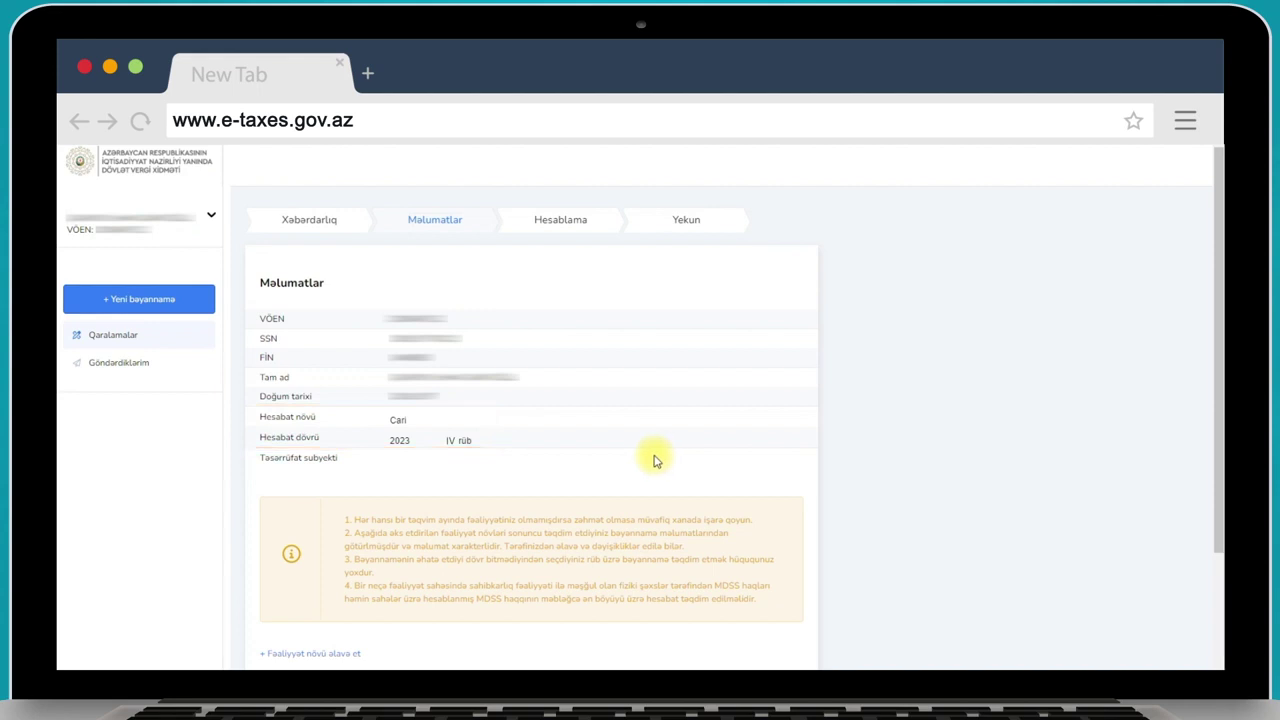
scroll(655, 460, "down", 1)
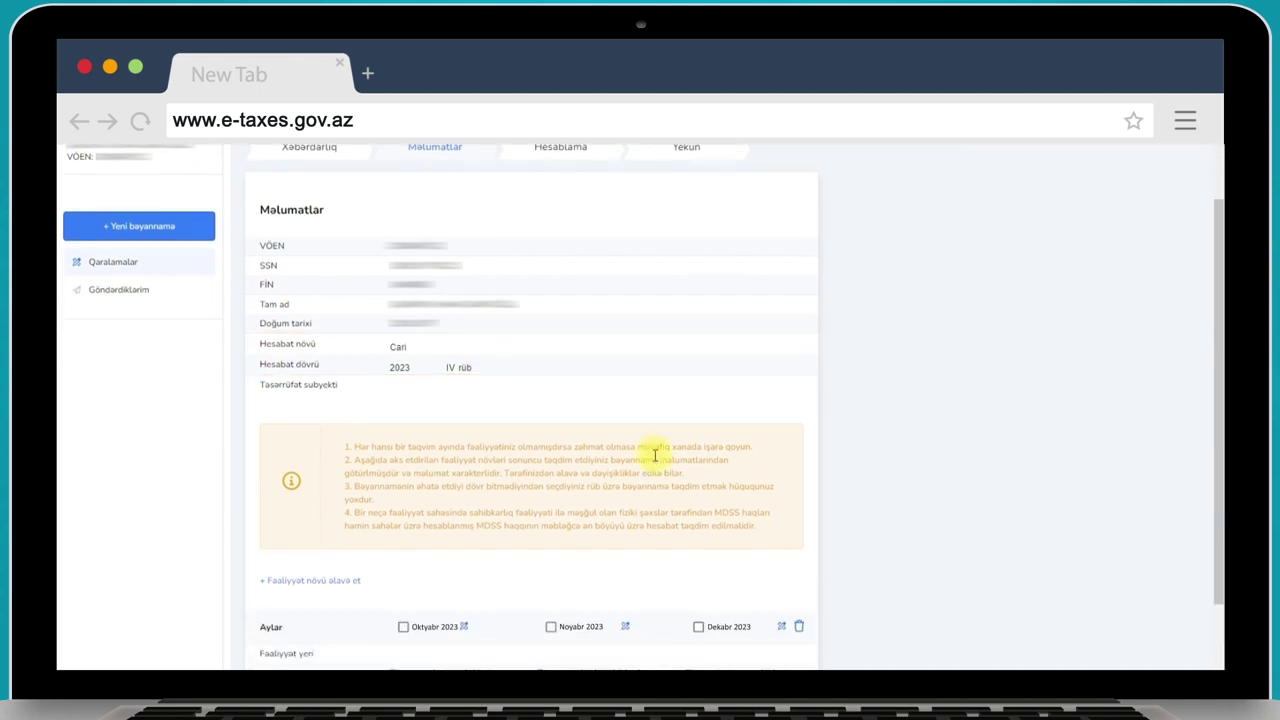
scroll(655, 457, "down", 2)
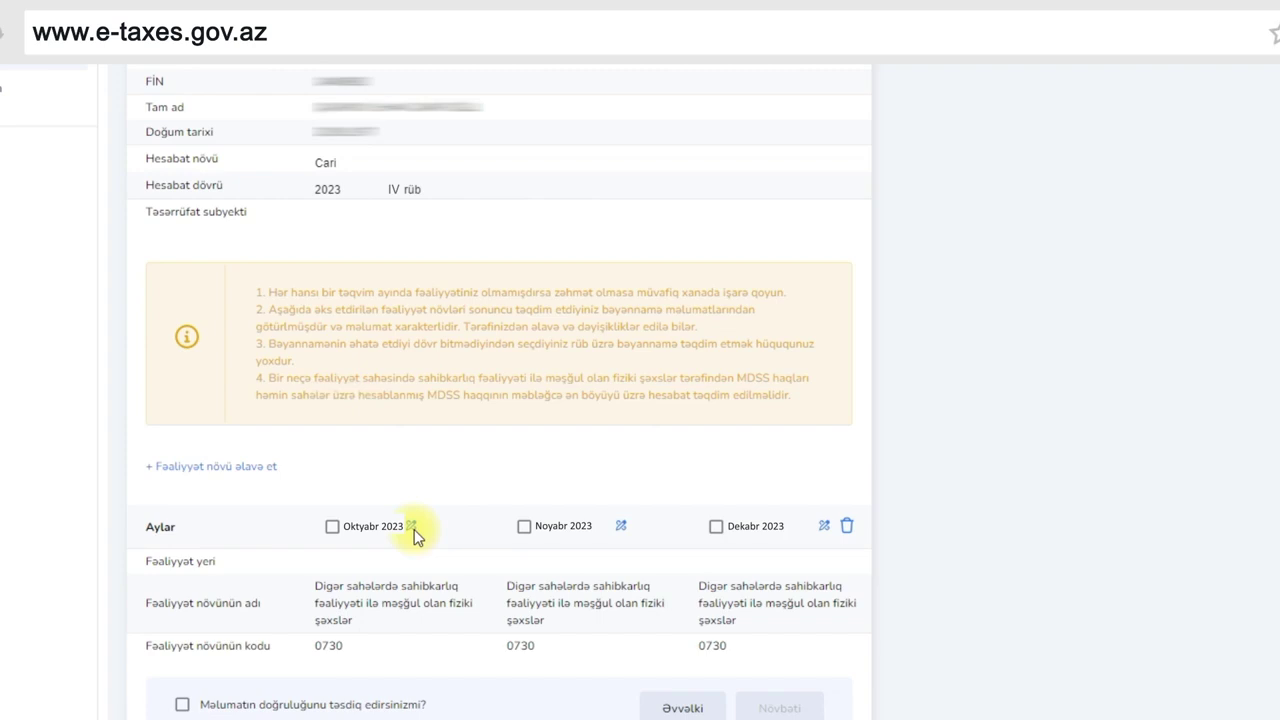
left_click(412, 527)
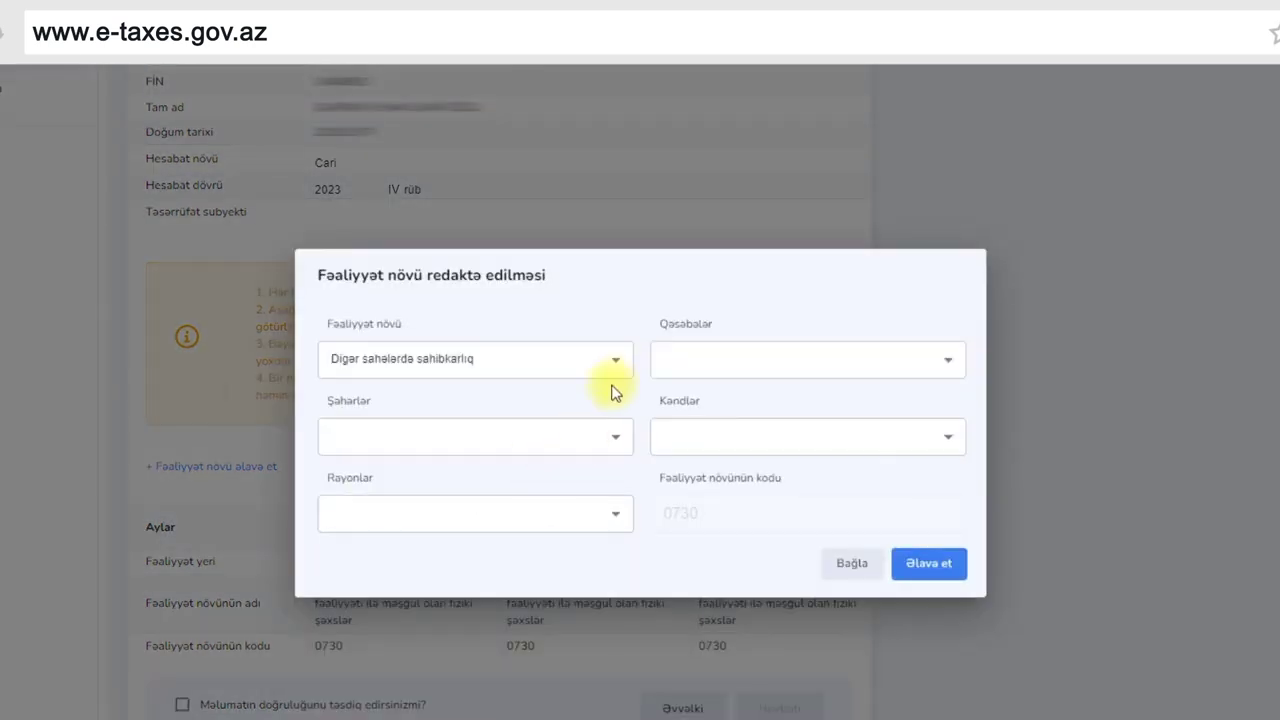
left_click(616, 365)
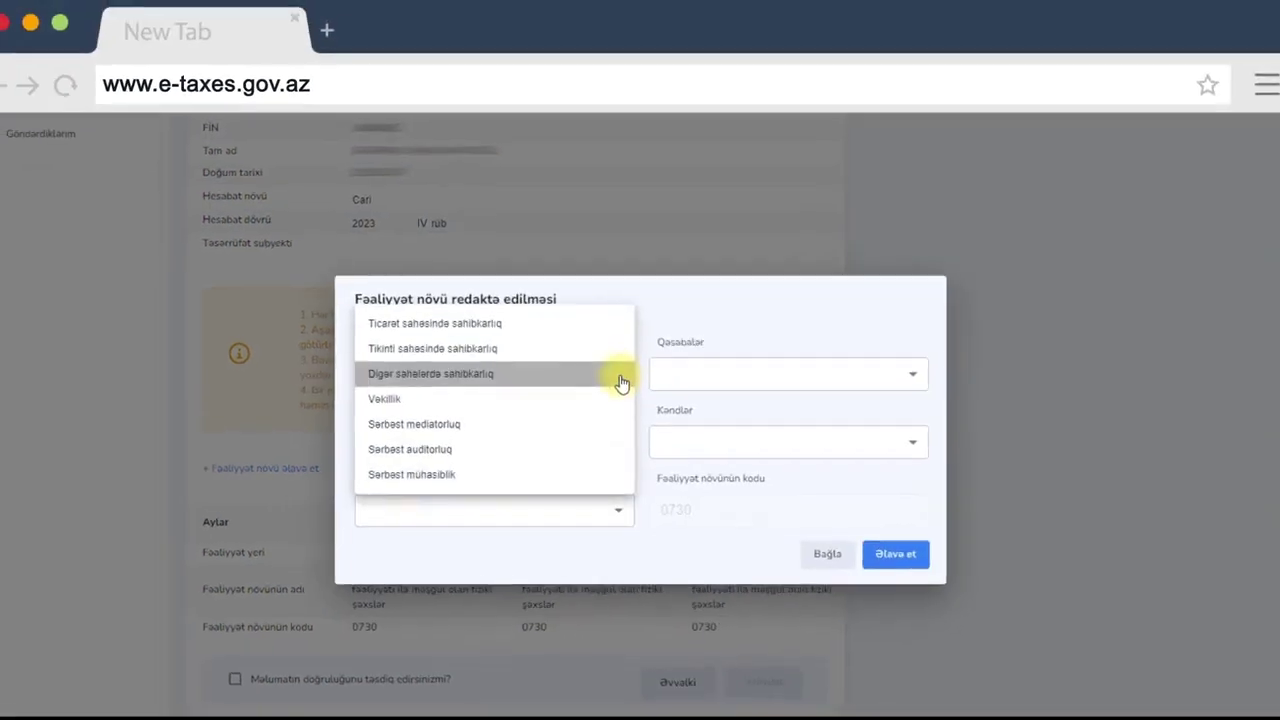
left_click(617, 360)
left_click(621, 446)
left_click(621, 448)
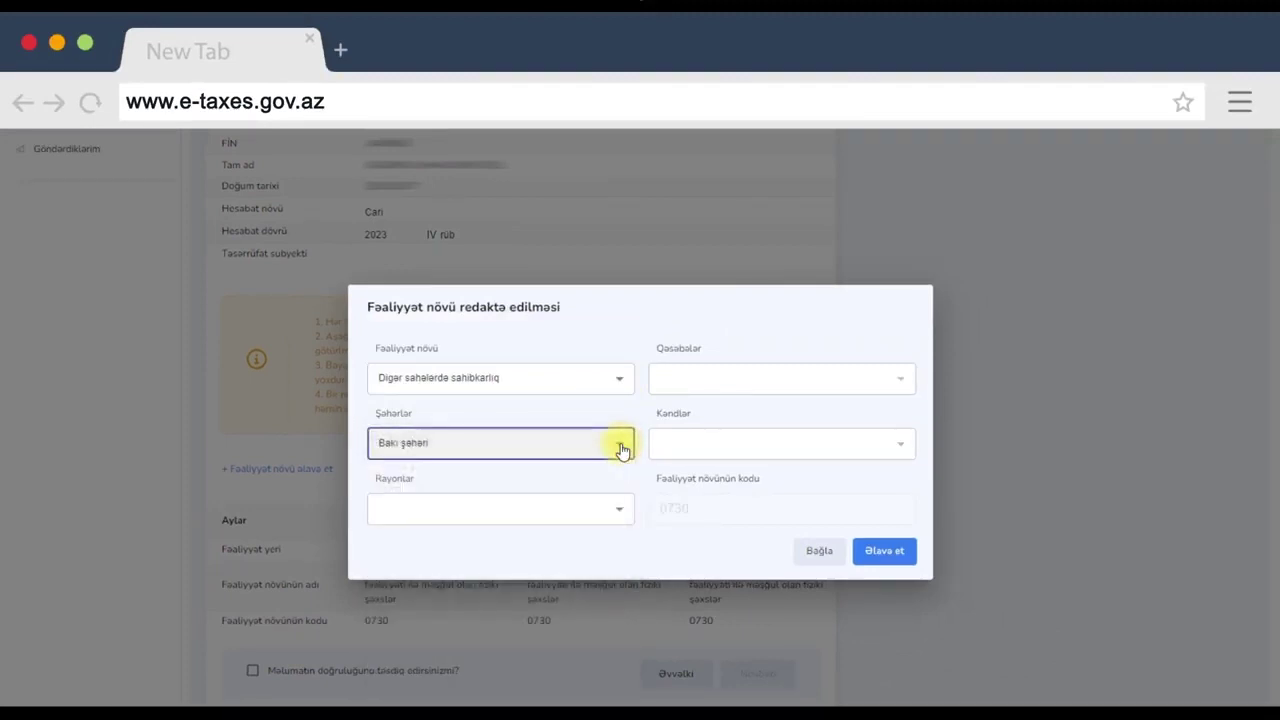
left_click(884, 551)
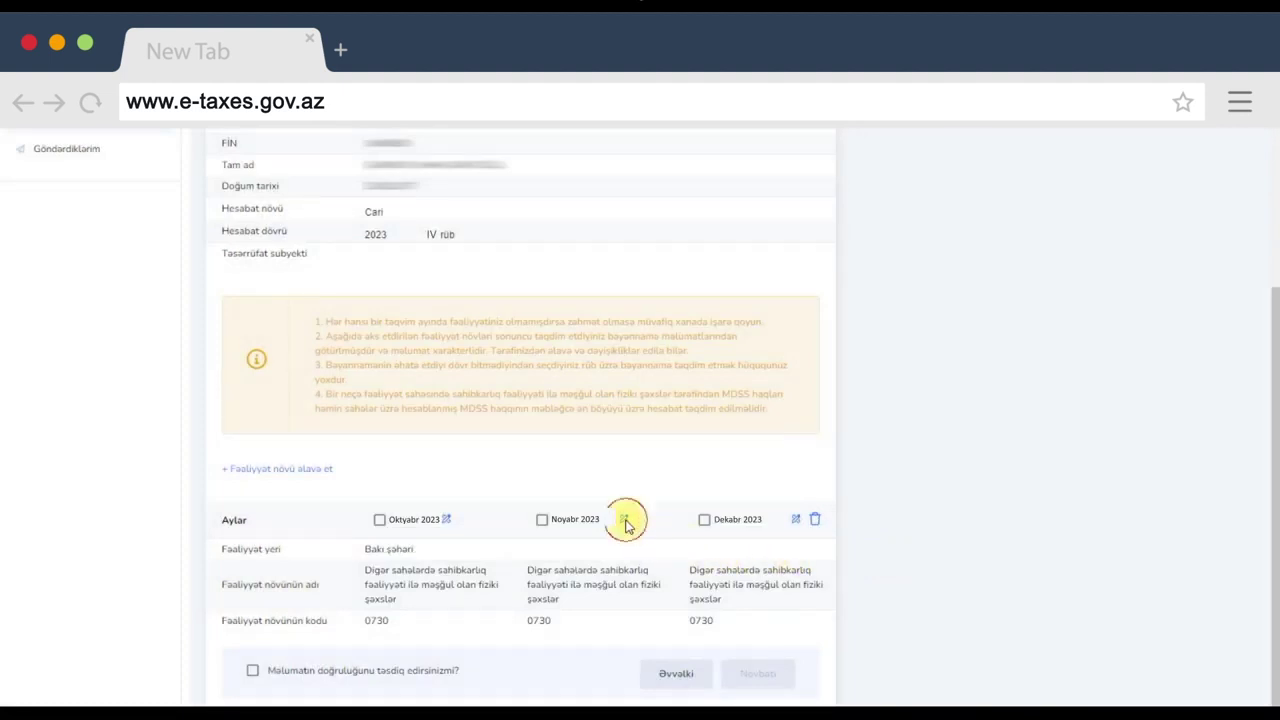
Edit the November 2023 activity with the type Digər sahələrdə sahibkarlıq and the city Bakı şəhəri
left_click(624, 520)
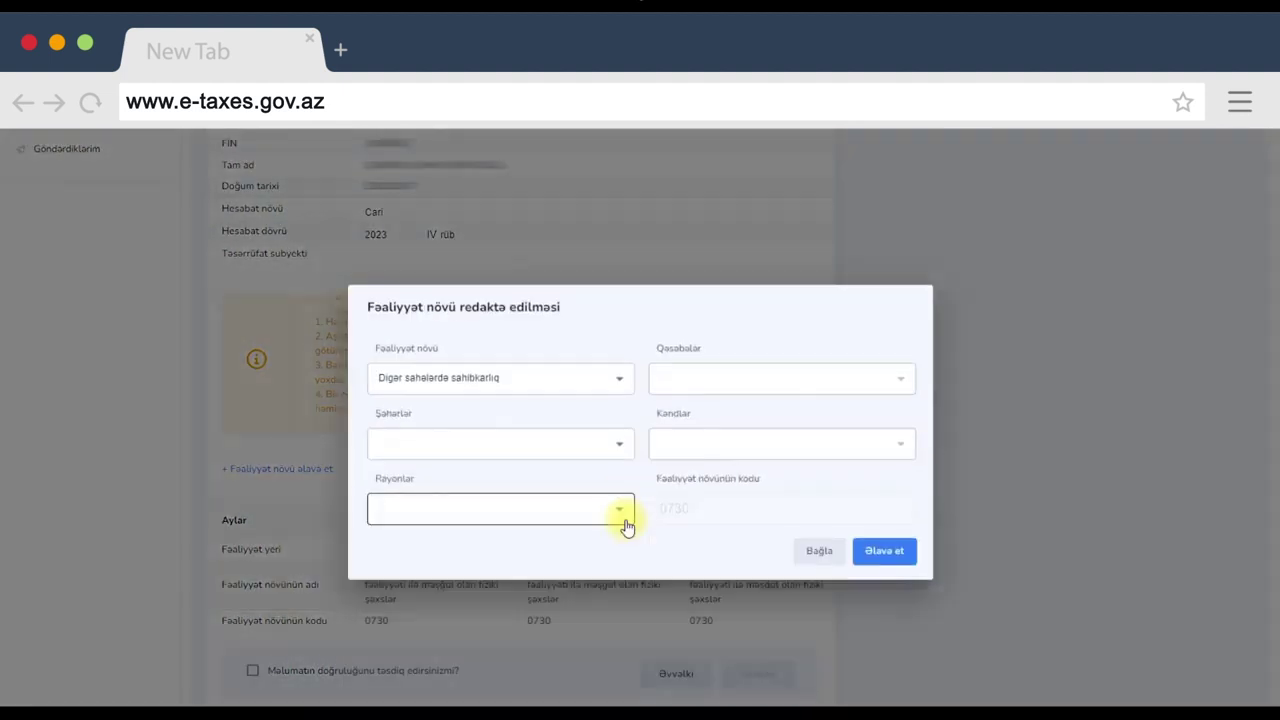
left_click(624, 390)
left_click(621, 382)
left_click(617, 443)
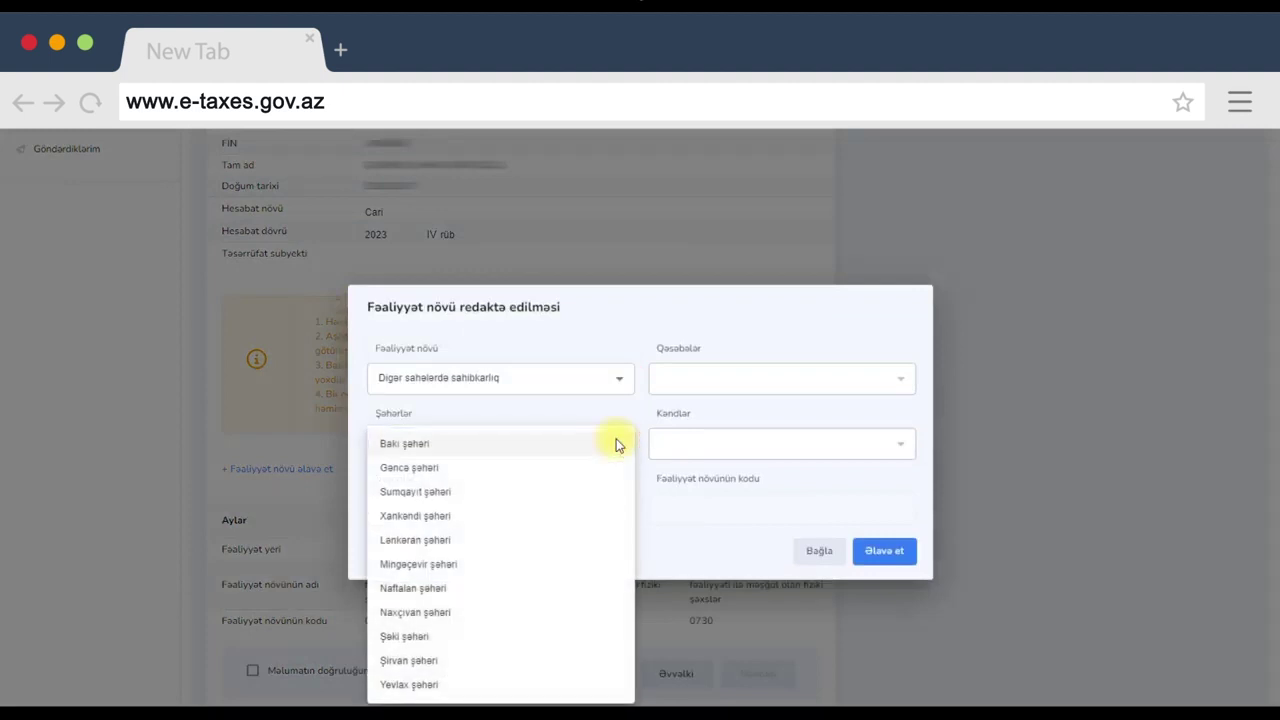
left_click(617, 443)
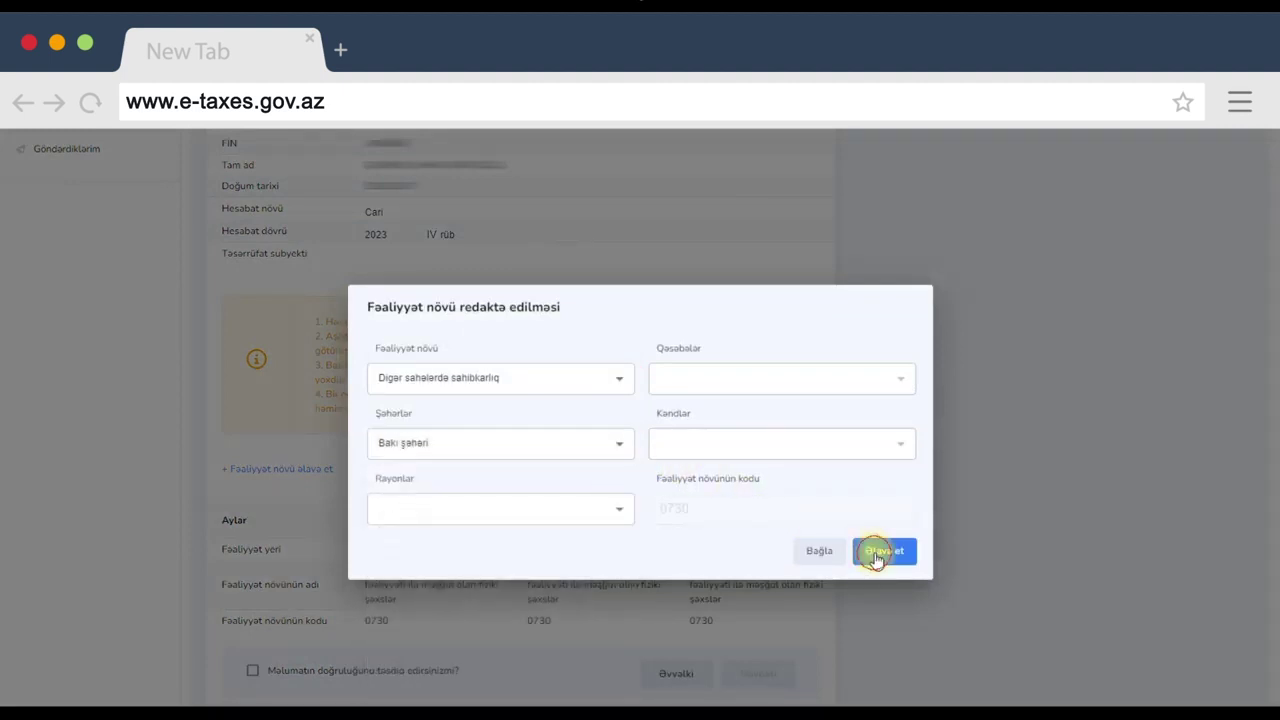
left_click(868, 554)
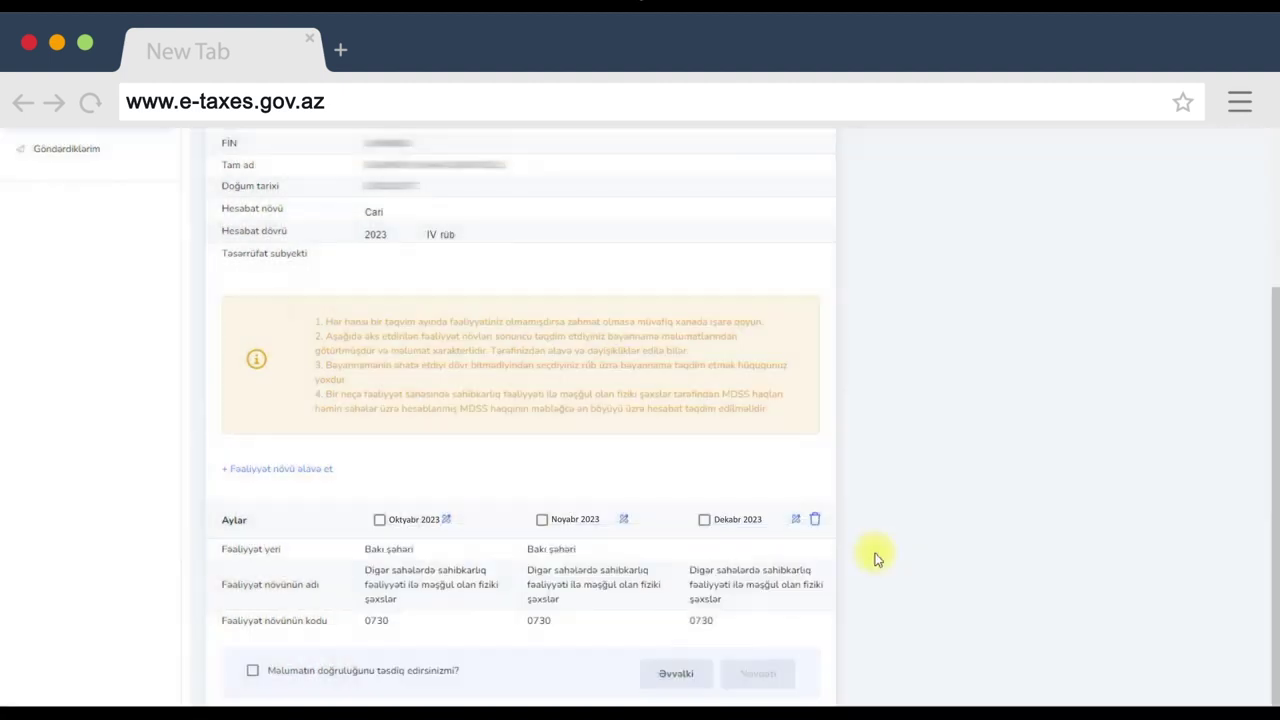
Edit the December 2023 activity with the type Digər sahələrdə sahibkarlıq and the city Bakı şəhəri
left_click(798, 518)
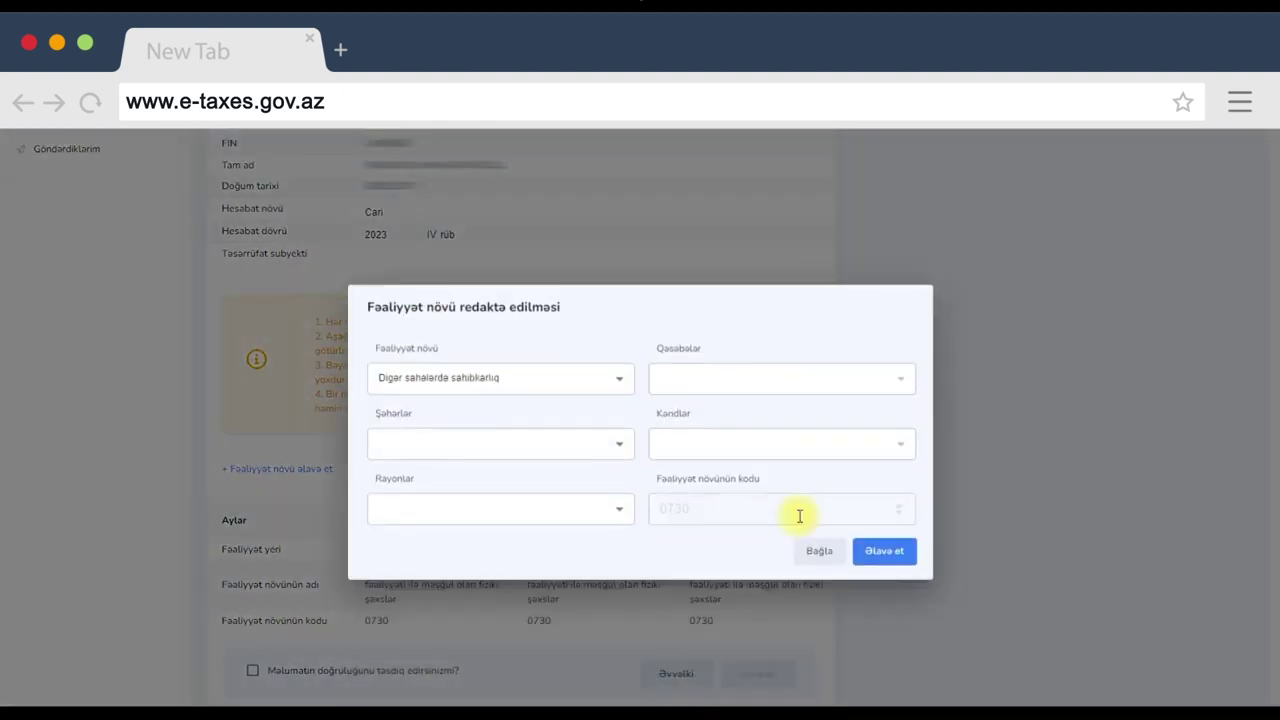
left_click(624, 387)
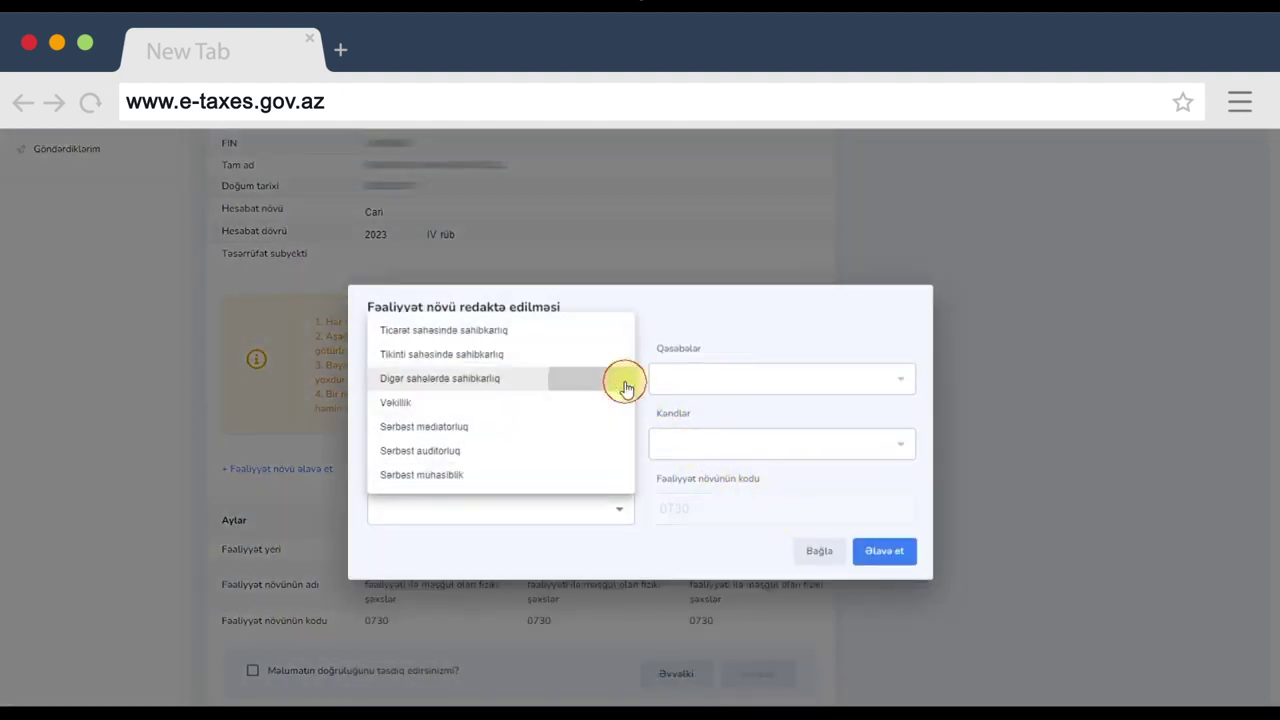
left_click(624, 385)
left_click(620, 444)
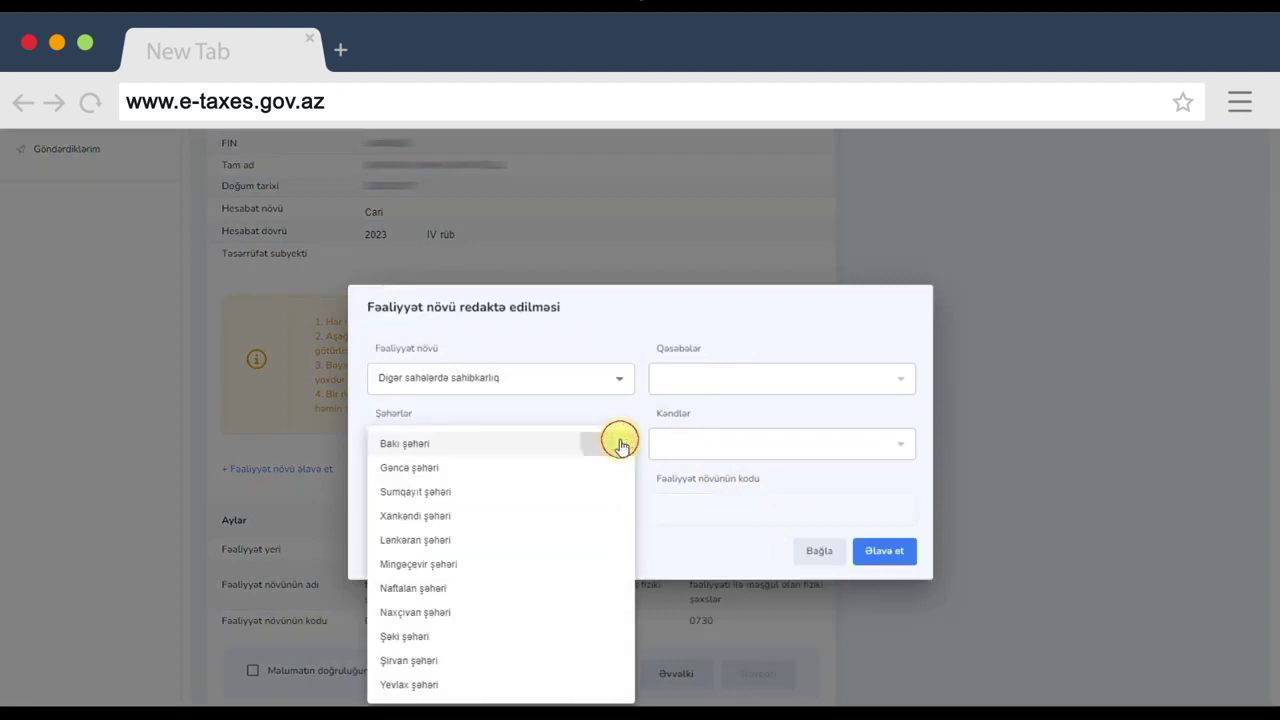
left_click(620, 443)
left_click(878, 553)
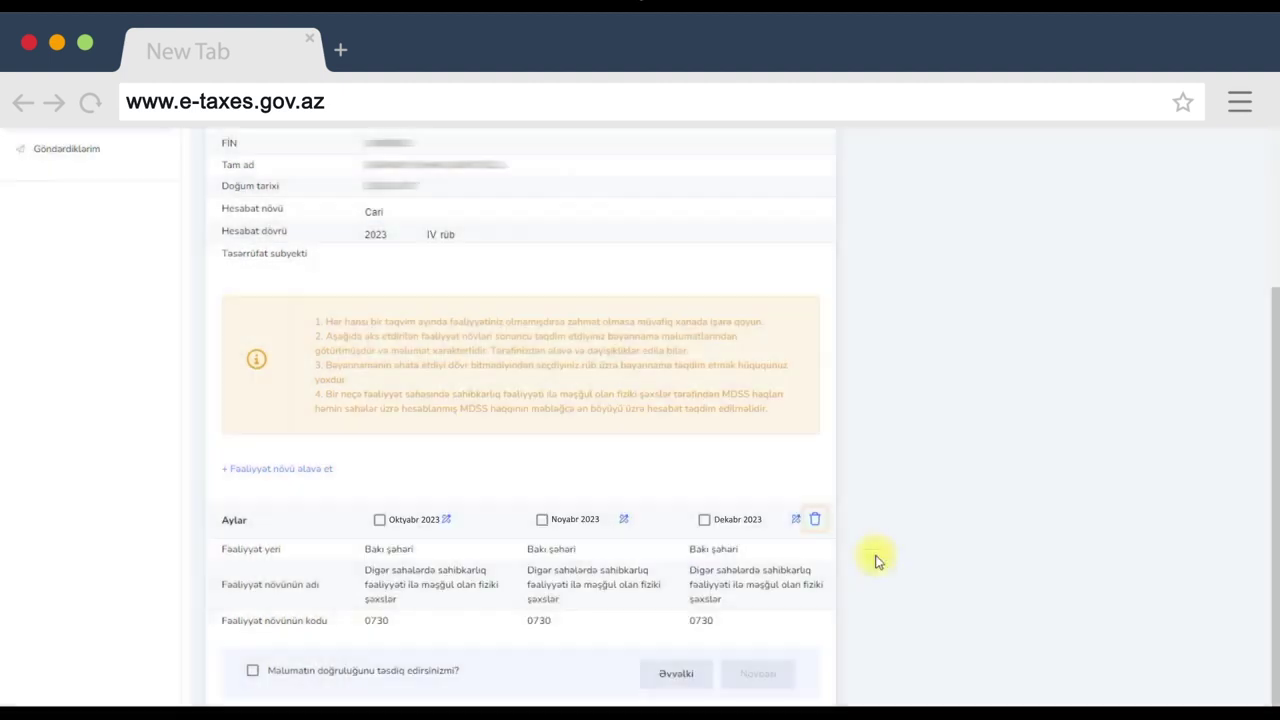
Delete the existing activity entry and start a new one with the activity type Digər sahələrdə sahibkarlıq
left_click(816, 519)
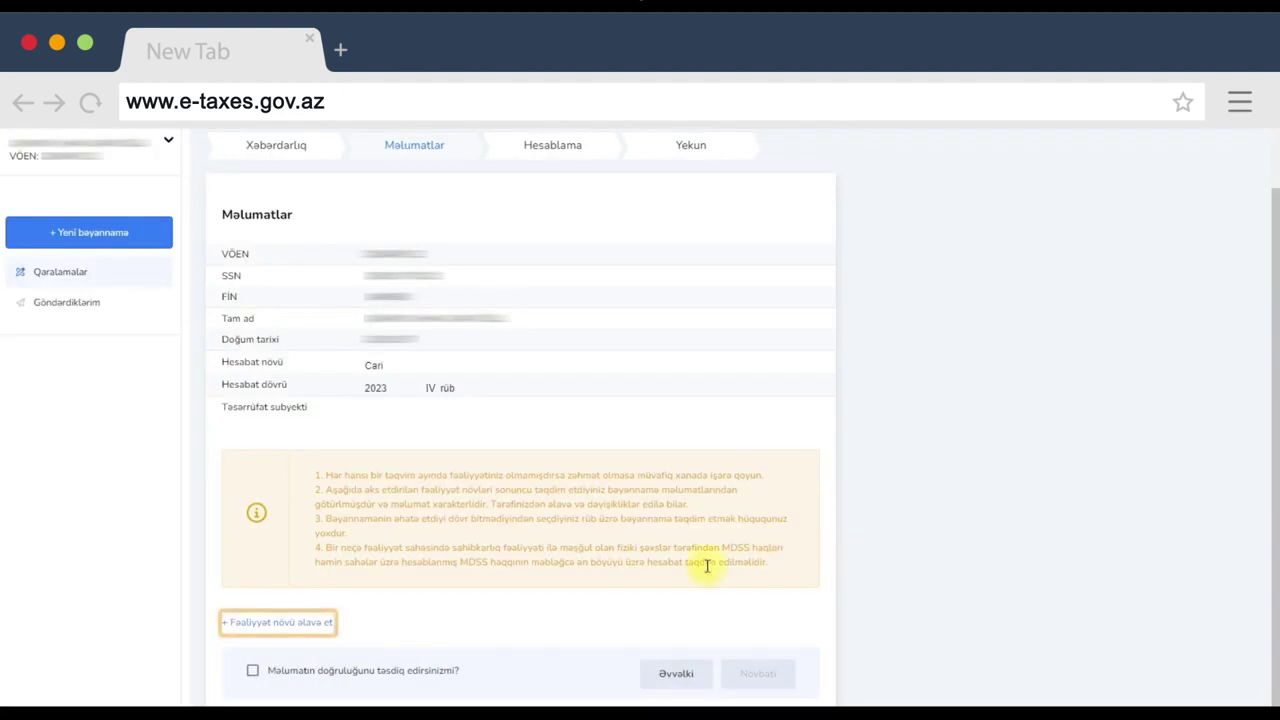
left_click(327, 626)
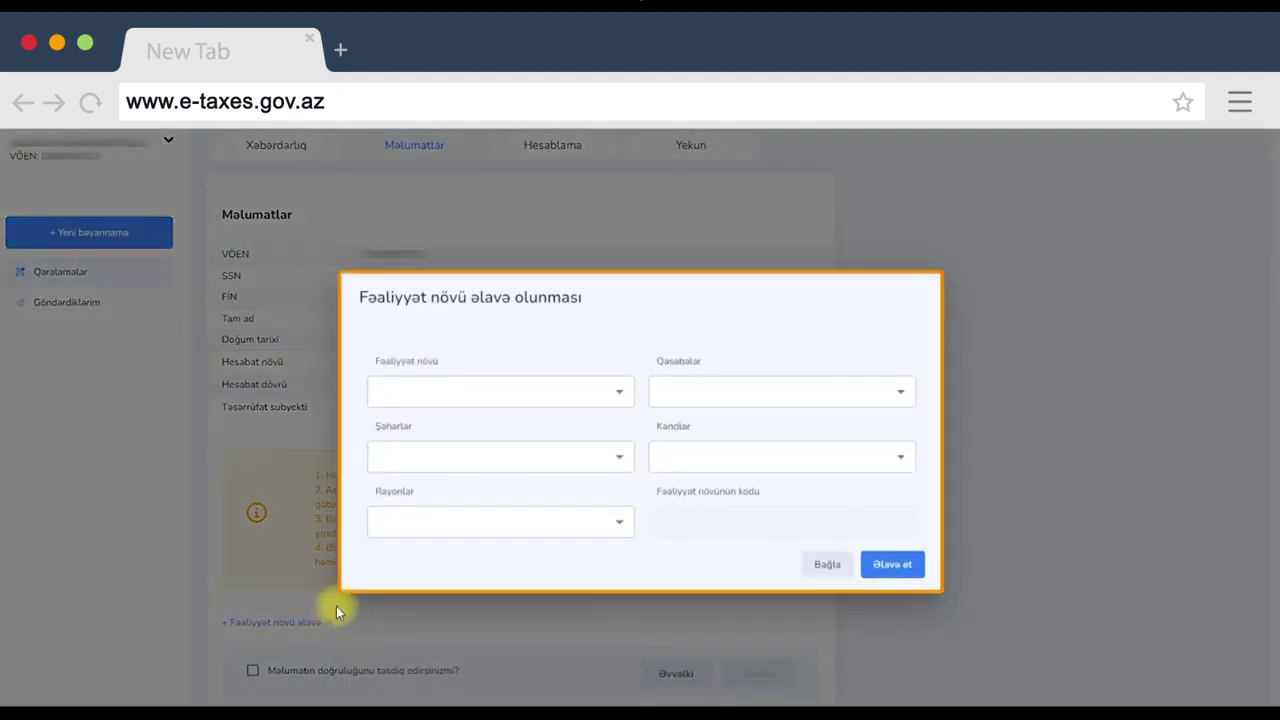
left_click(621, 393)
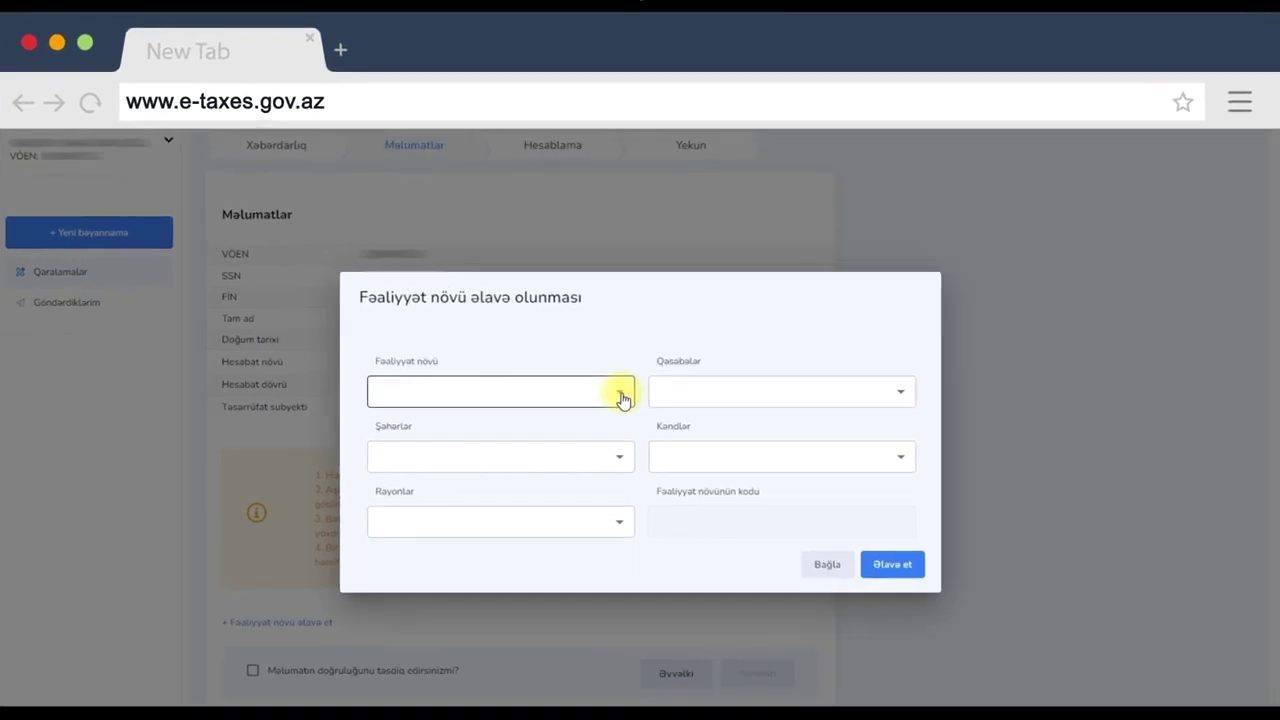
left_click(621, 394)
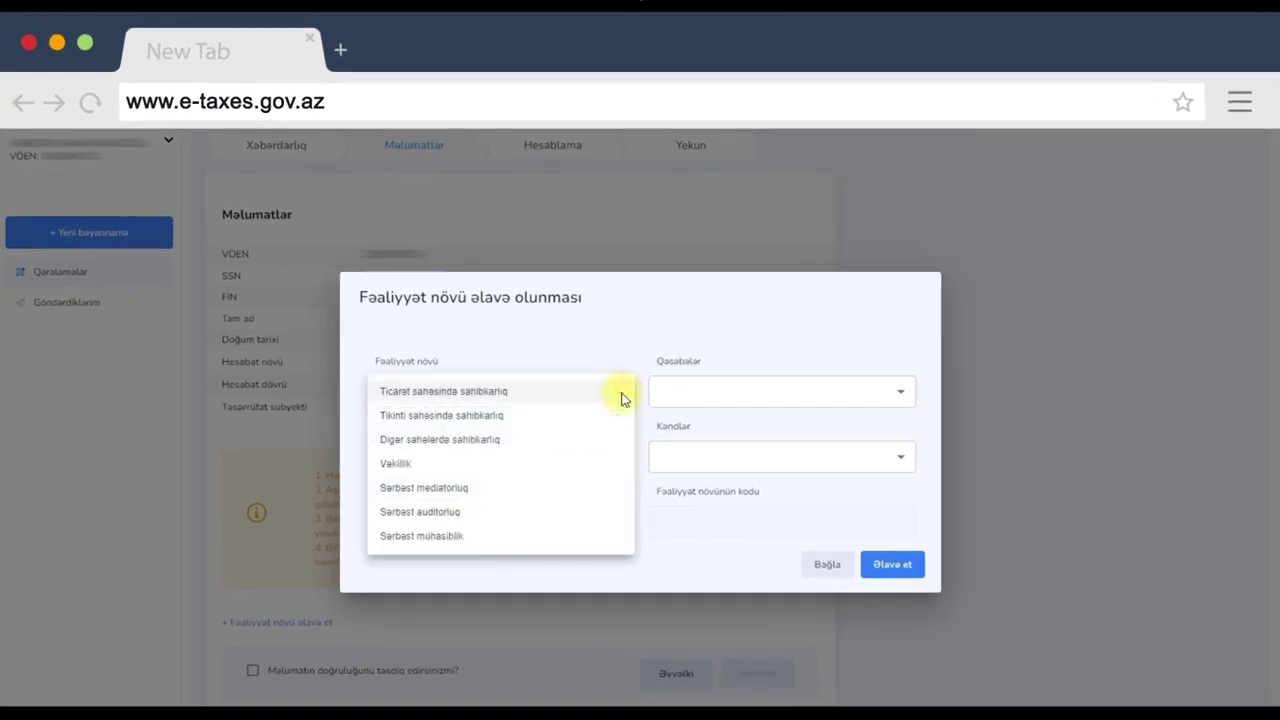
left_click(607, 448)
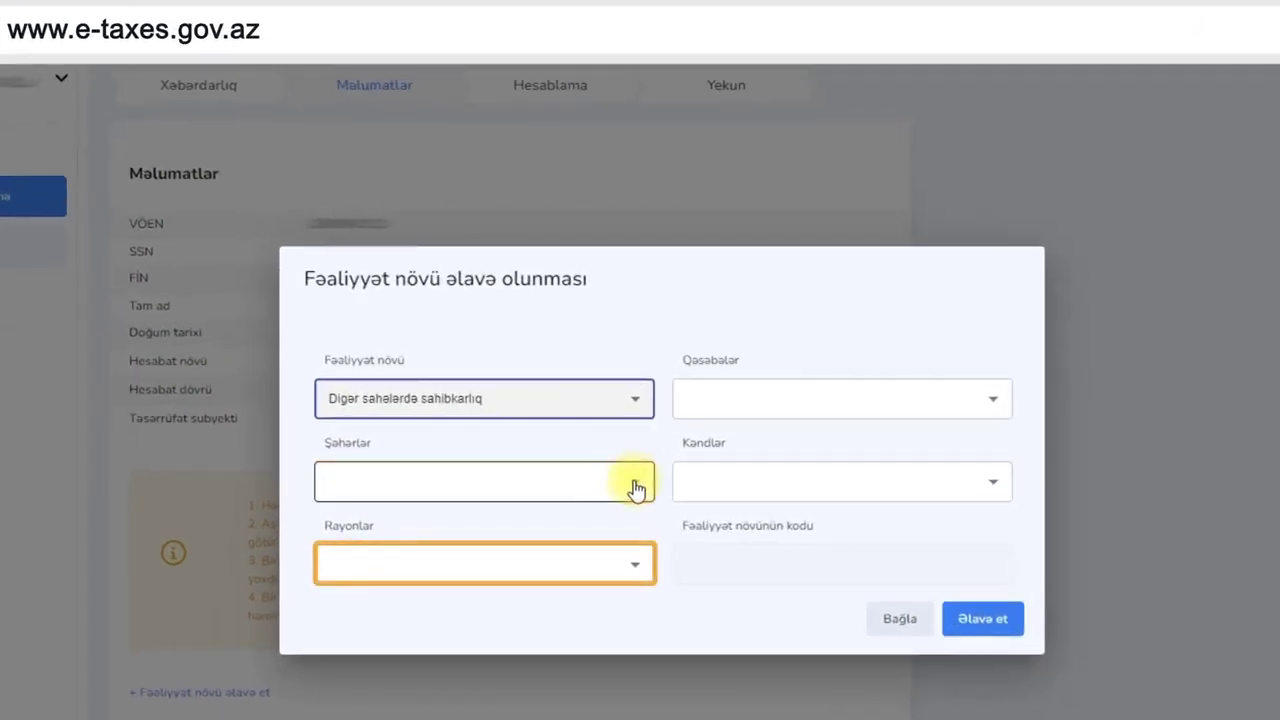
Set the new activity's district to Ağdaş rayonu, leaving the city empty
left_click(636, 488)
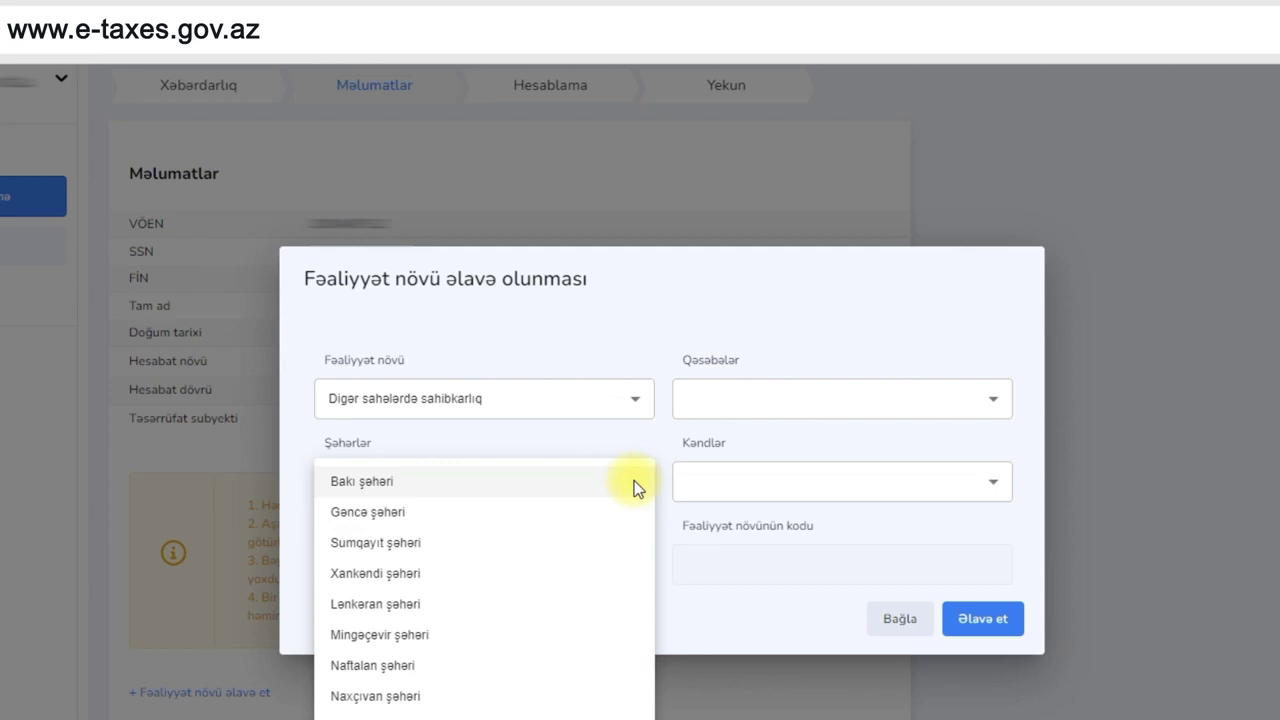
left_click(661, 450)
left_click(634, 563)
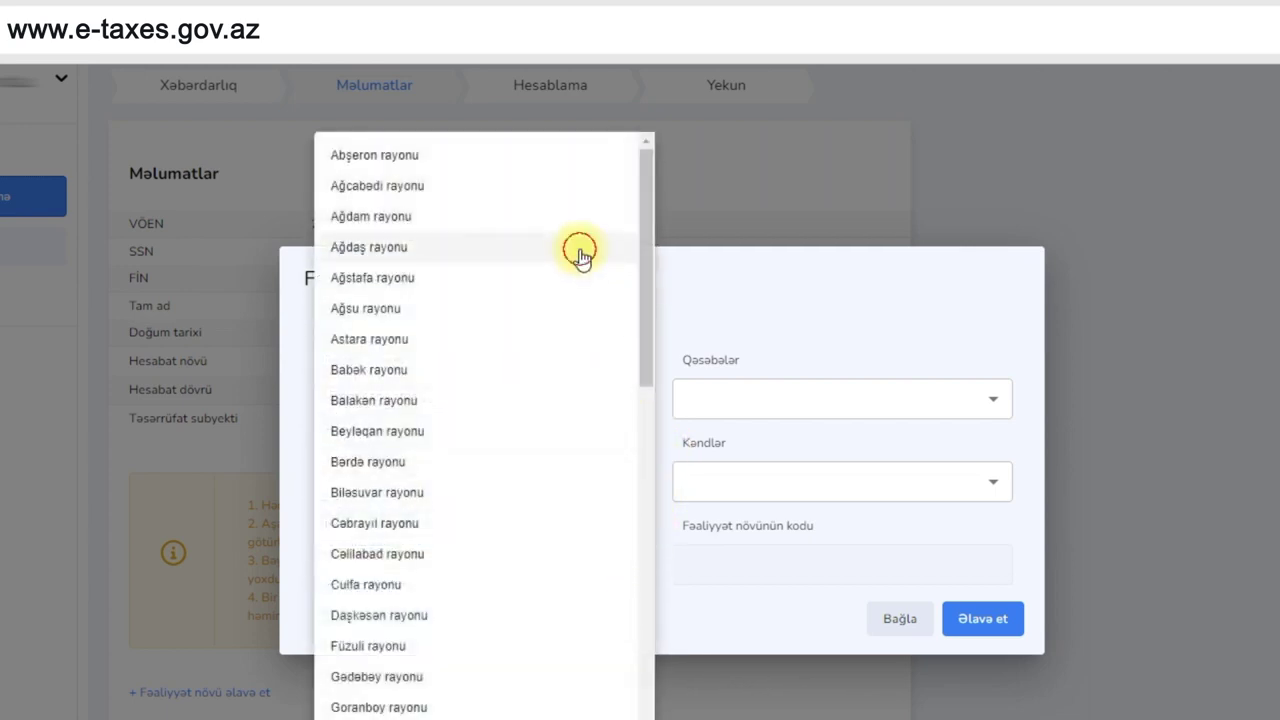
left_click(580, 250)
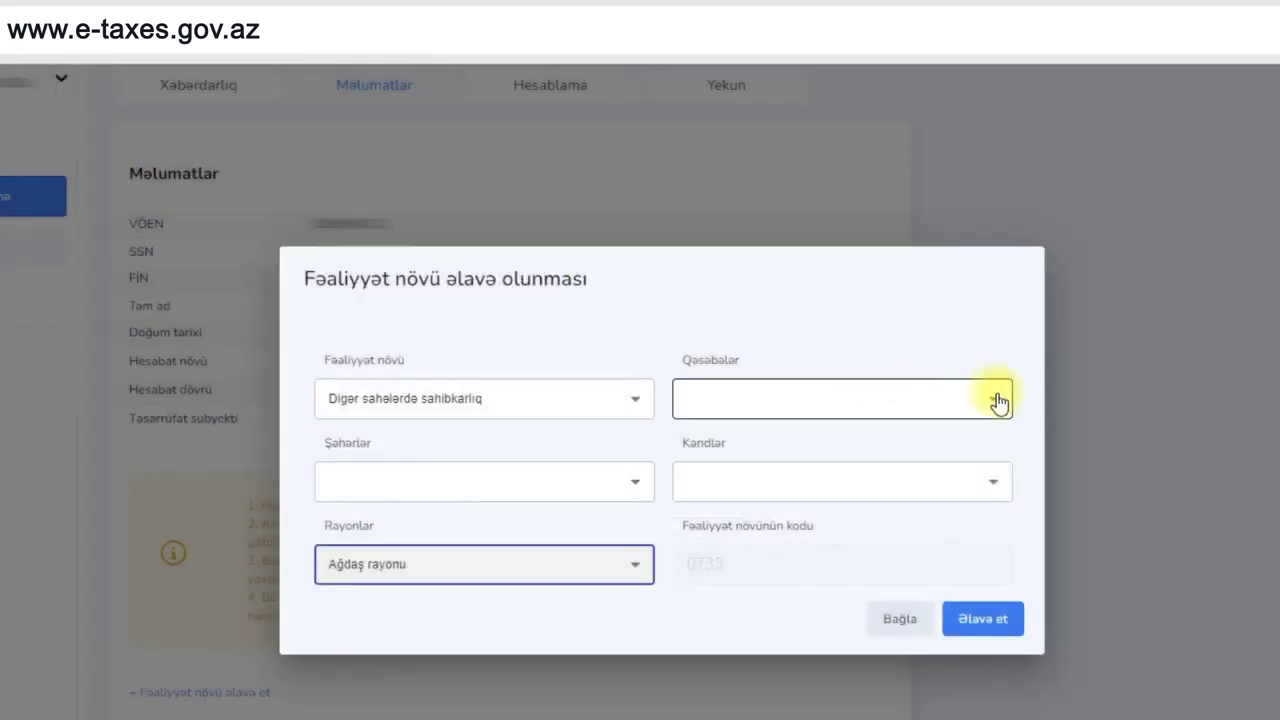
Check the settlement, village and city choices offered for the new activity
left_click(997, 398)
left_click(1041, 404)
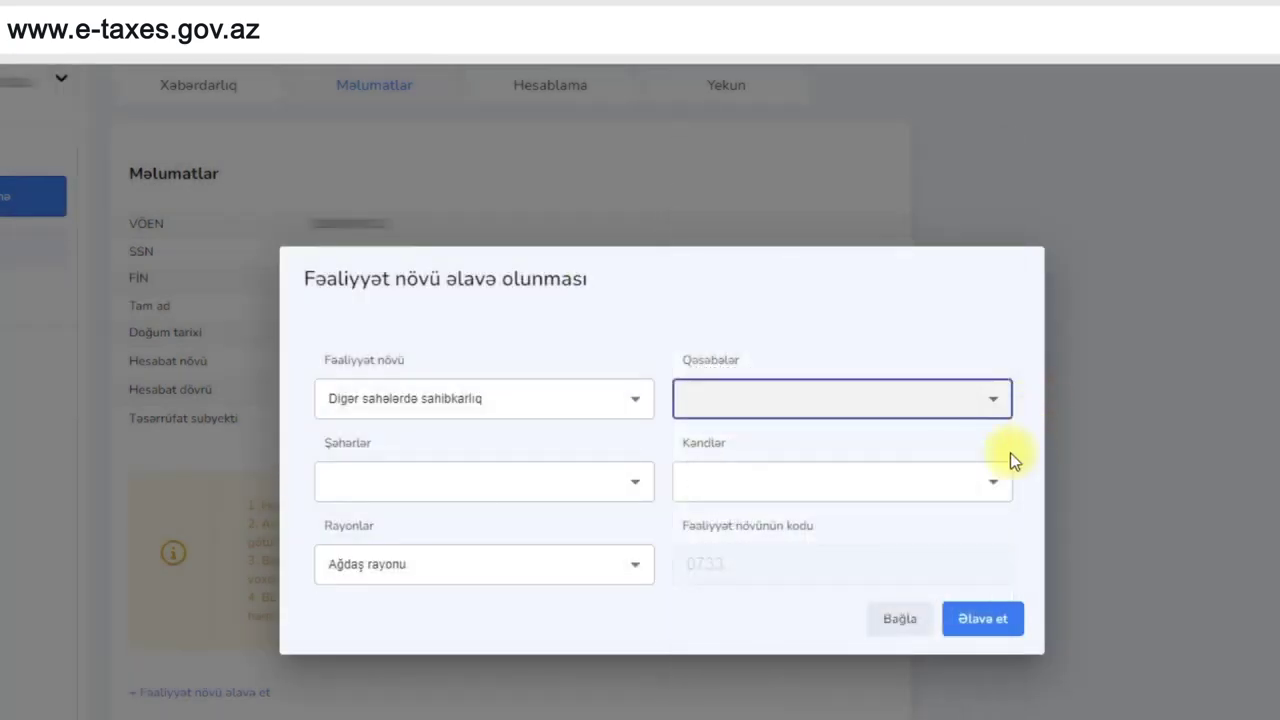
left_click(993, 488)
left_click(1074, 490)
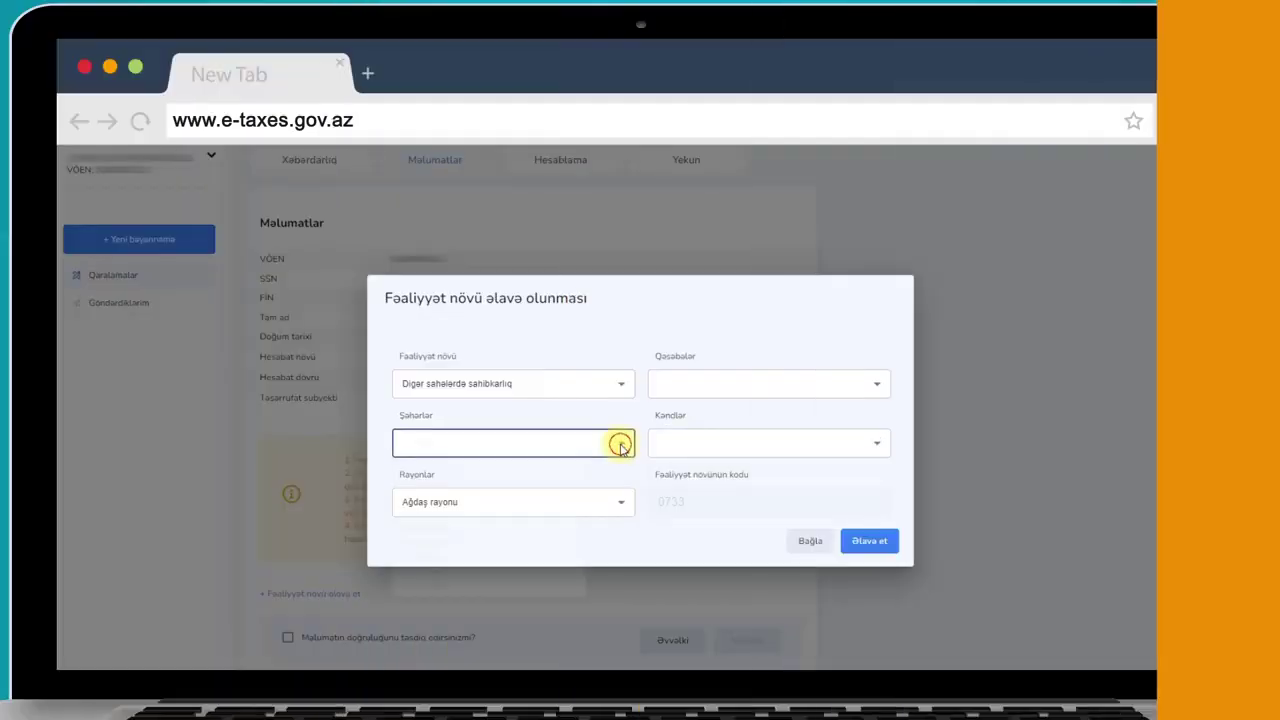
left_click(620, 443)
left_click(620, 453)
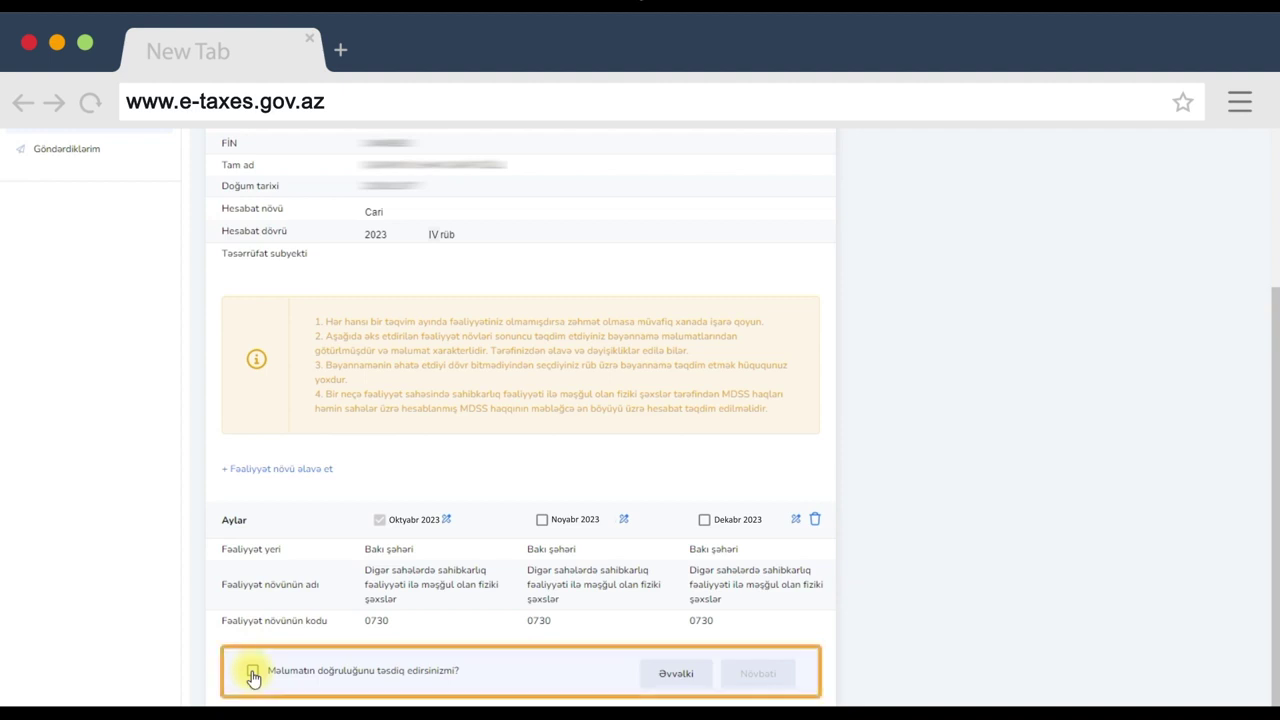
Confirm the accuracy of the data in the Məlumatlar and Hesablama stages and proceed past both, accepting the confirmation
left_click(253, 674)
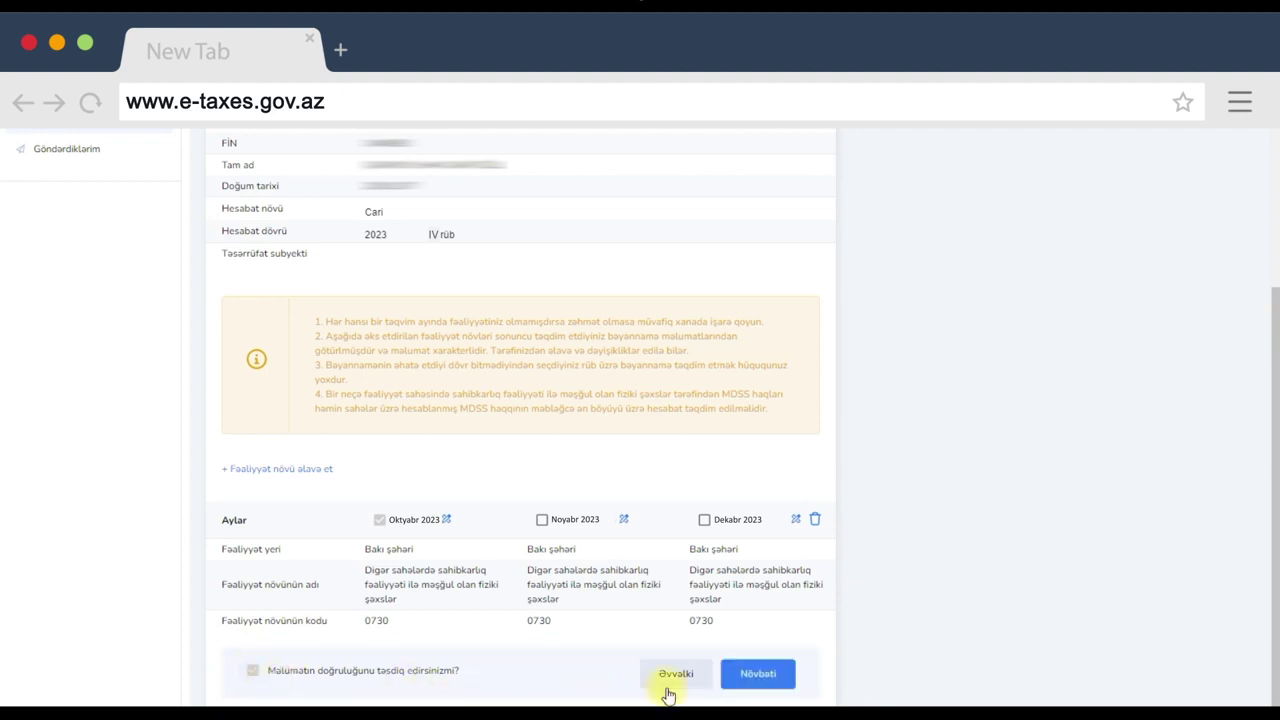
left_click(756, 674)
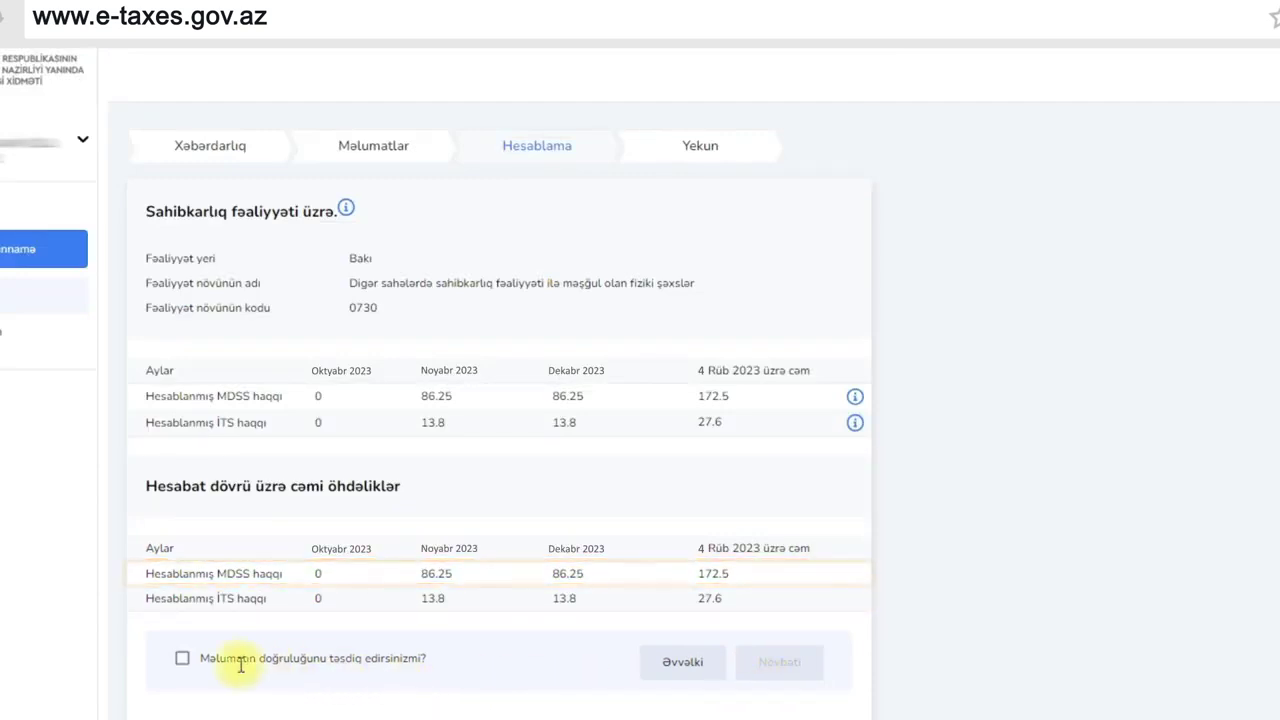
left_click(184, 665)
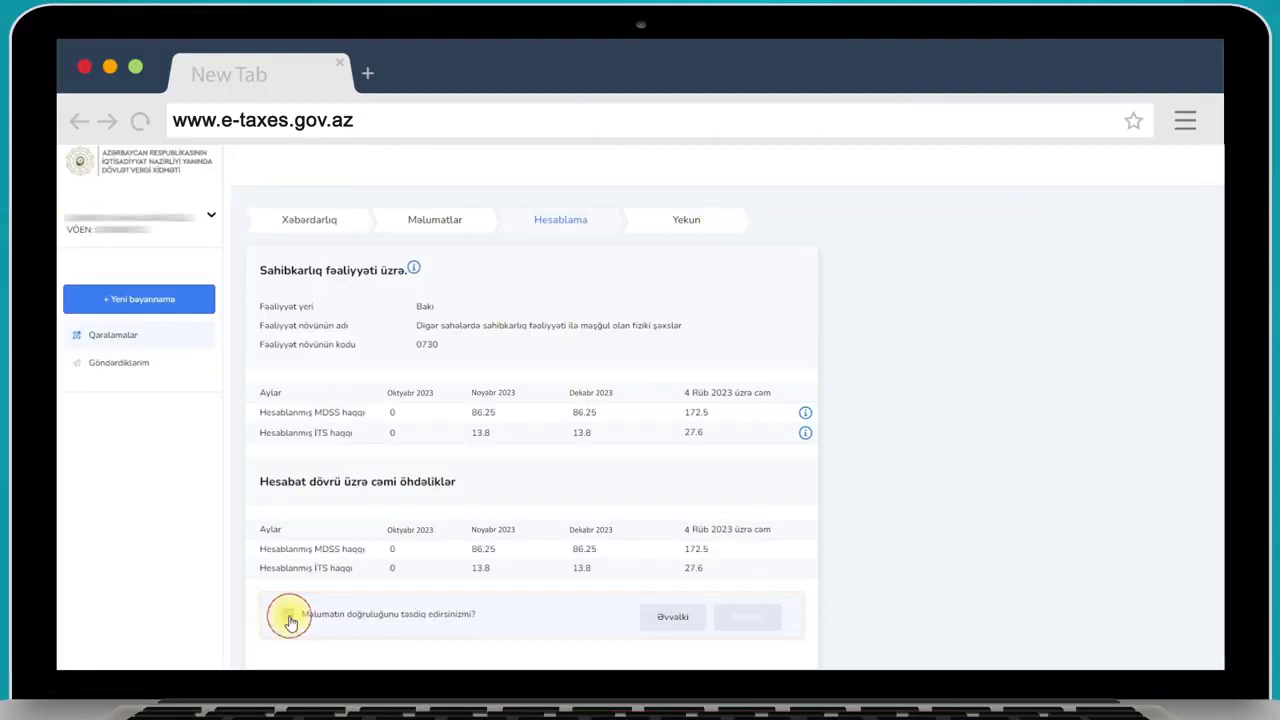
left_click(288, 616)
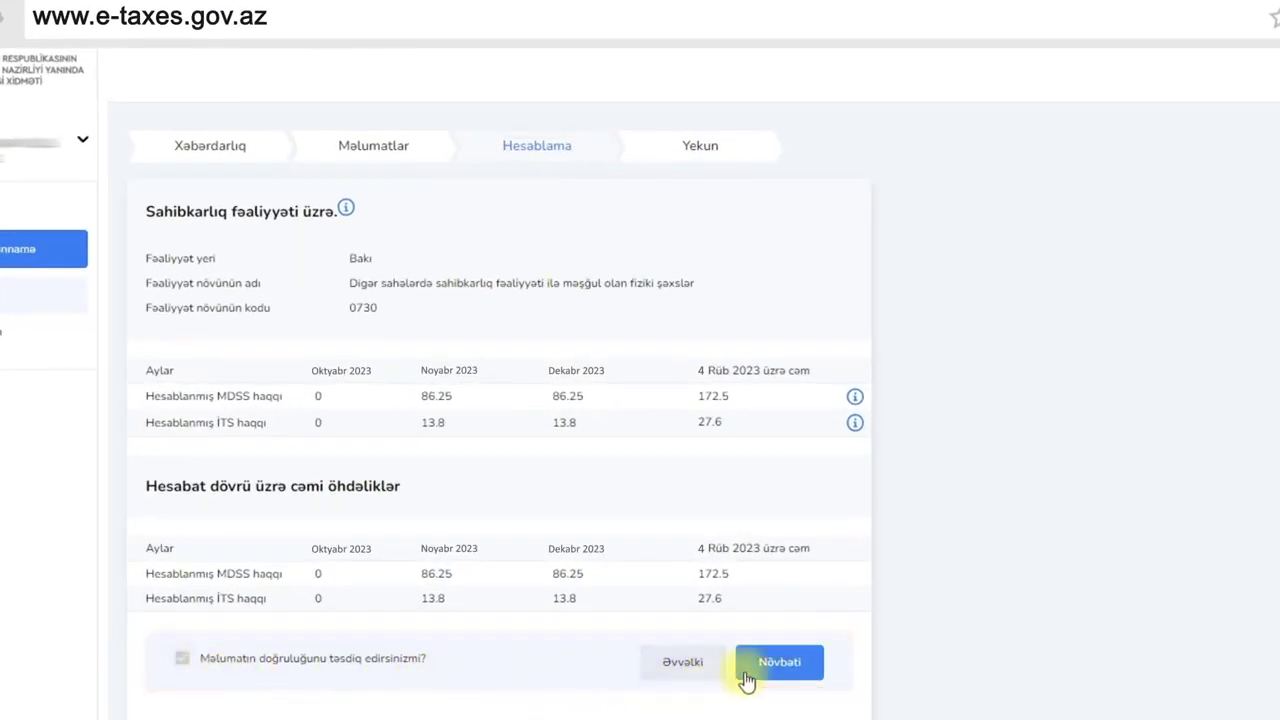
left_click(768, 671)
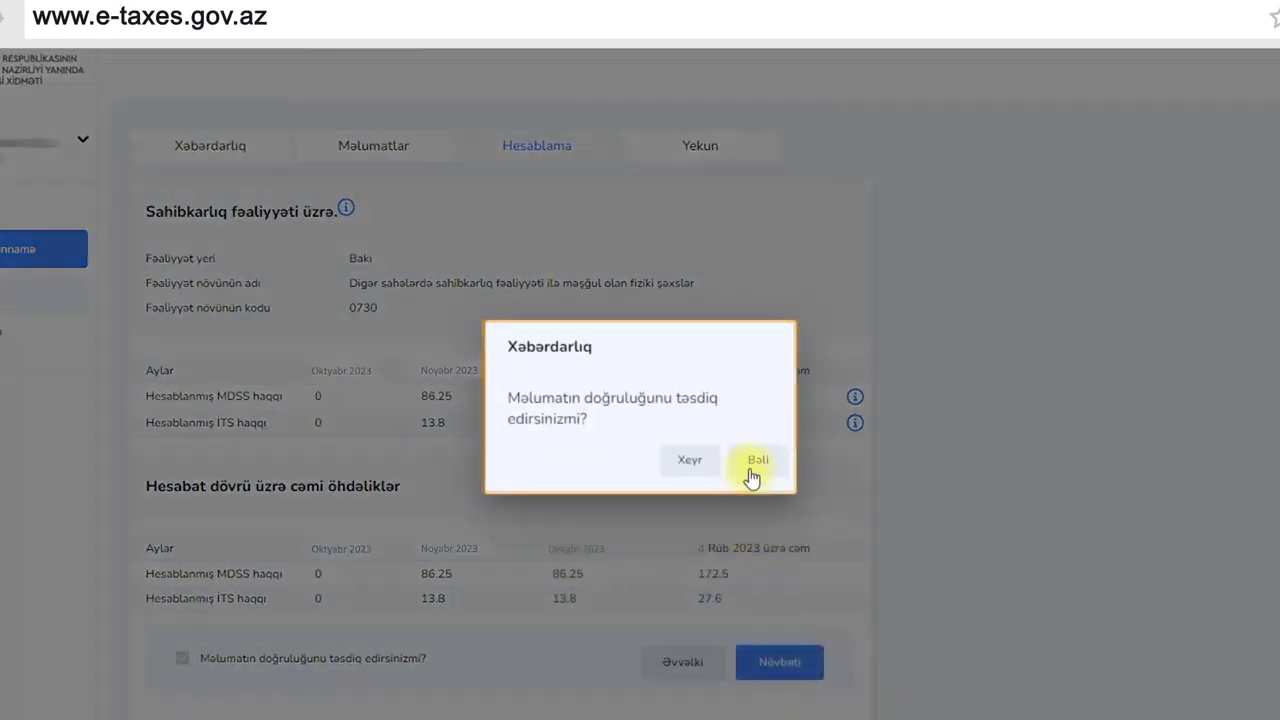
left_click(752, 466)
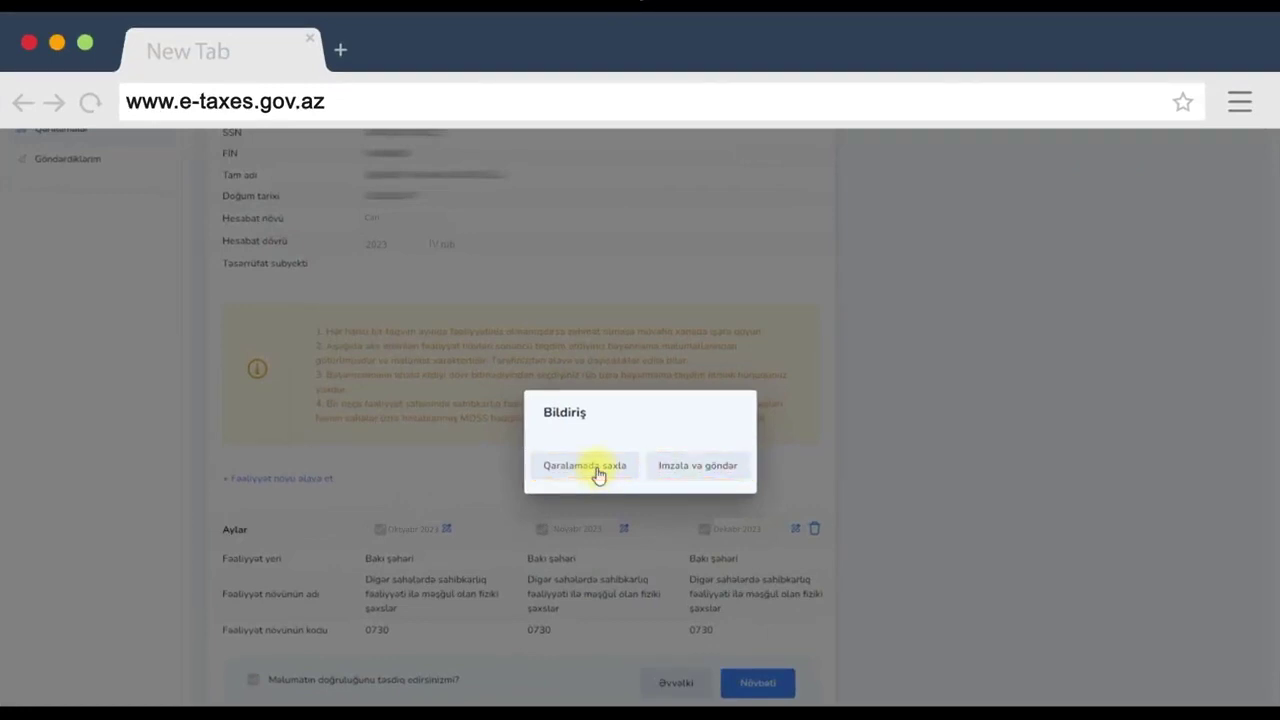
Save the declaration as a draft and dismiss the notice
left_click(598, 474)
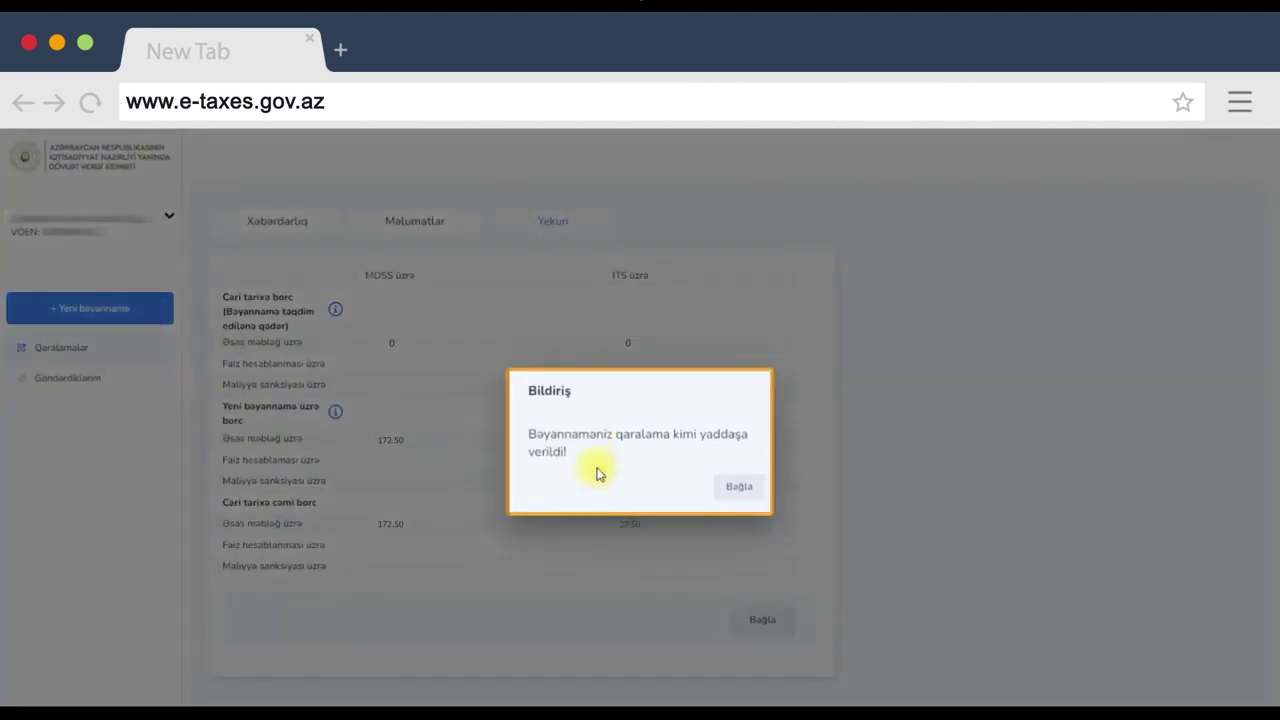
left_click(753, 495)
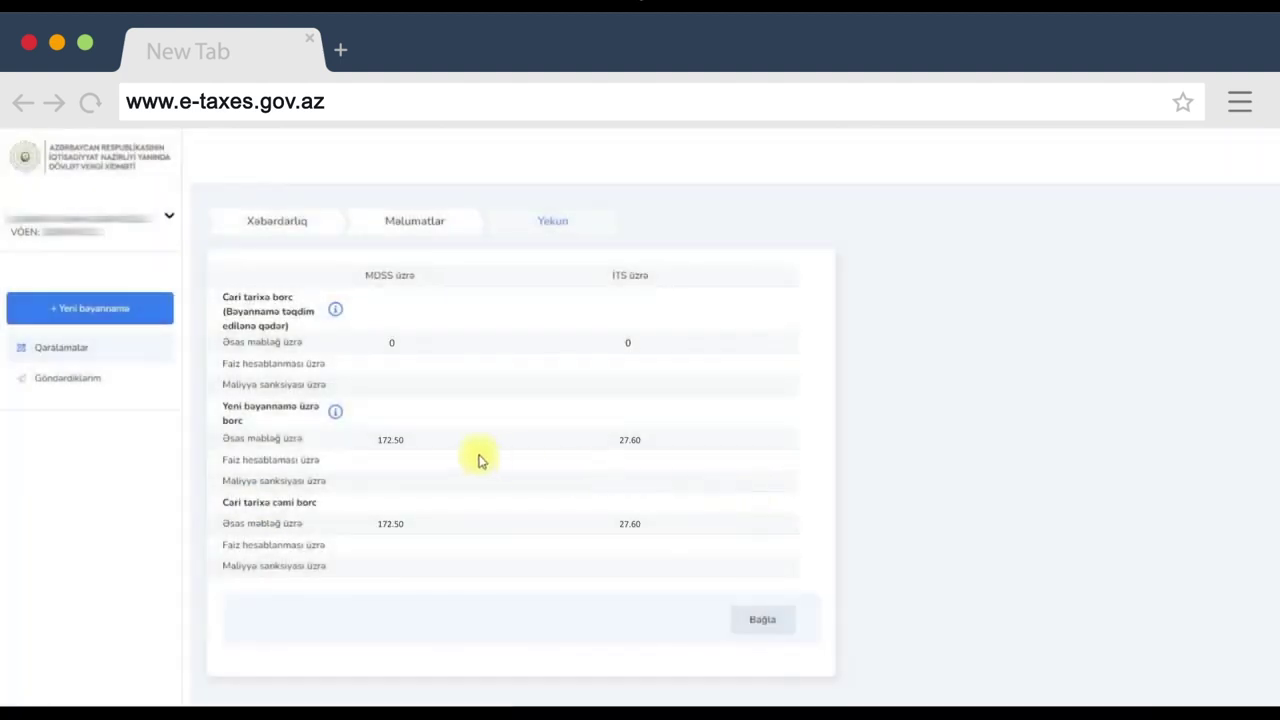
Reopen the saved fourth-quarter 2023 draft for editing, then sign and send the declaration
left_click(121, 353)
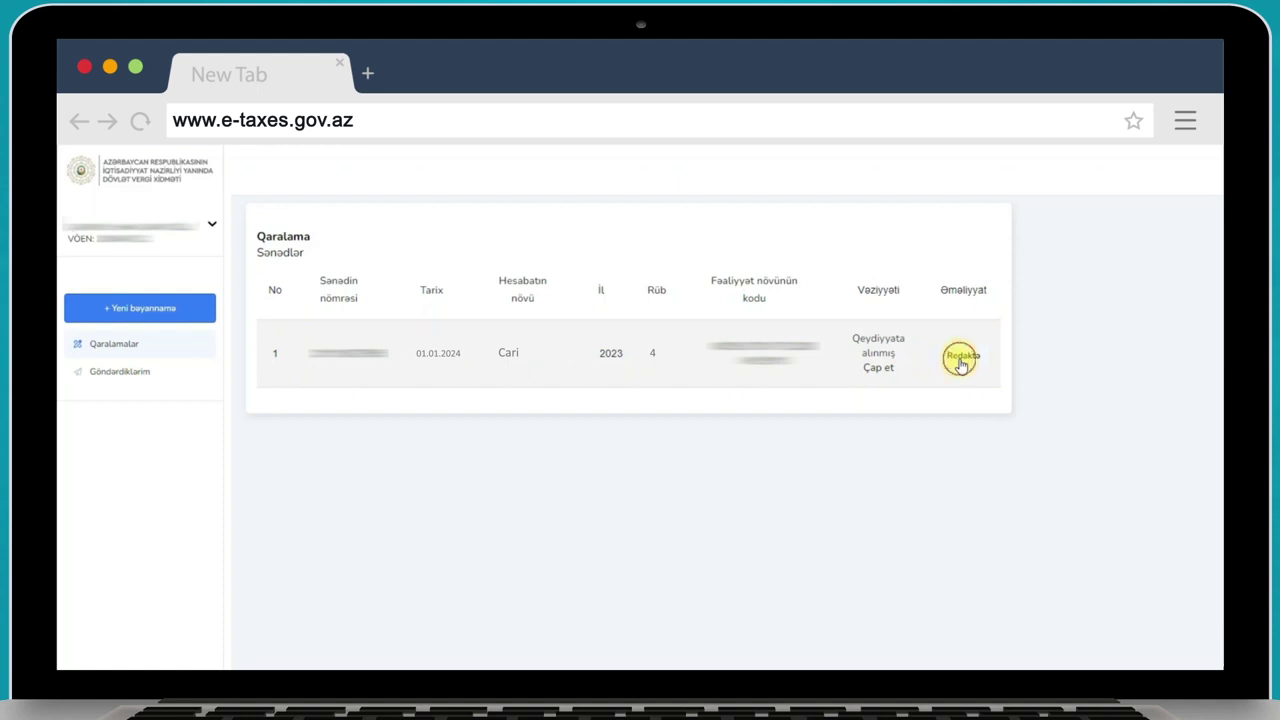
left_click(960, 360)
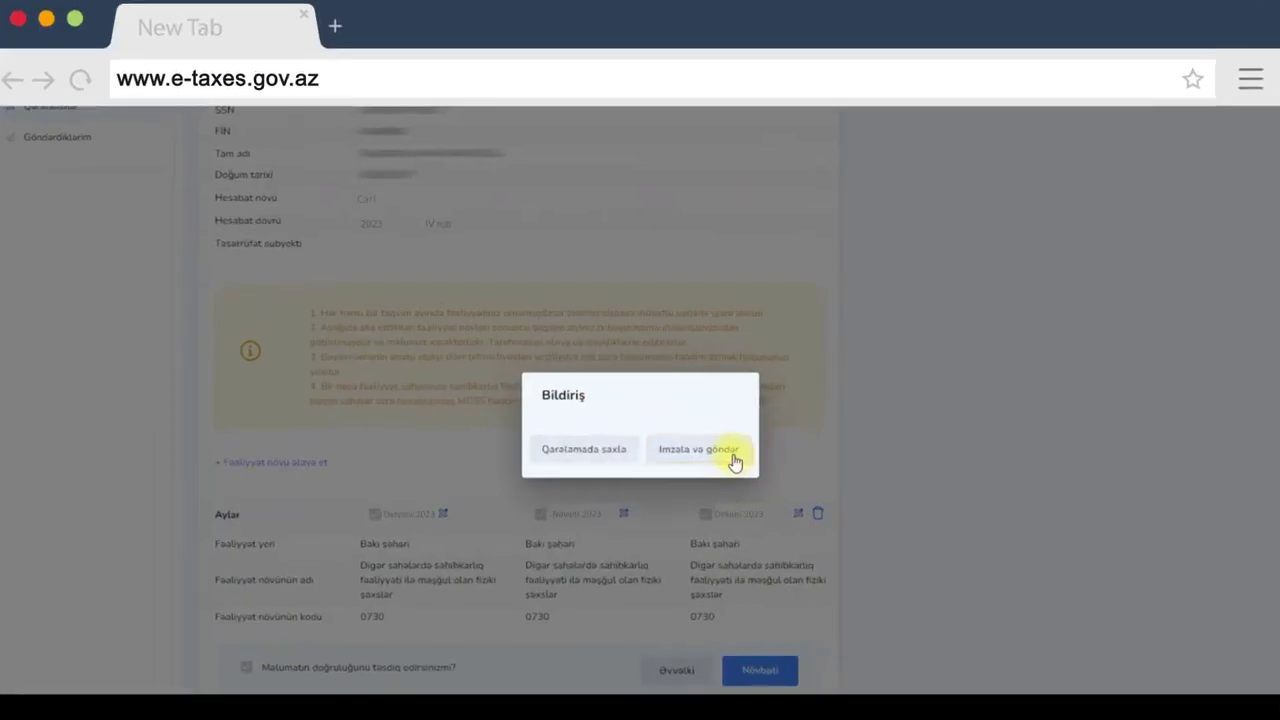
left_click(733, 458)
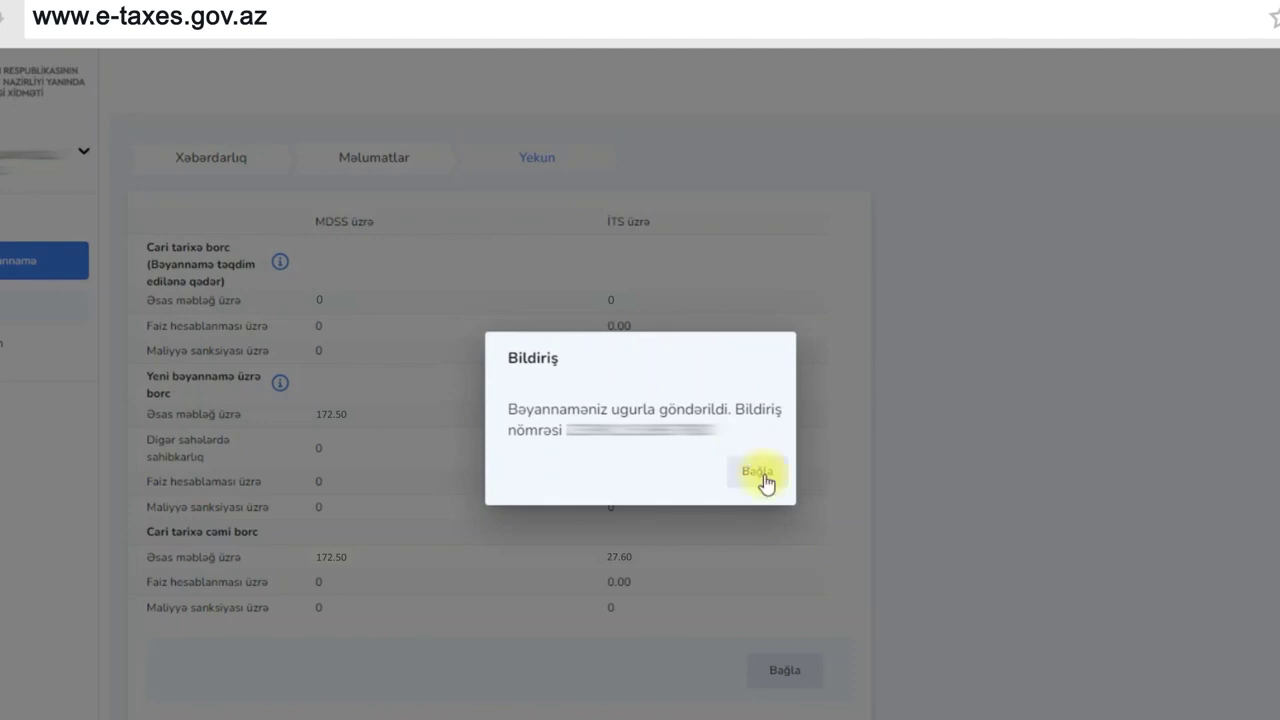
left_click(762, 478)
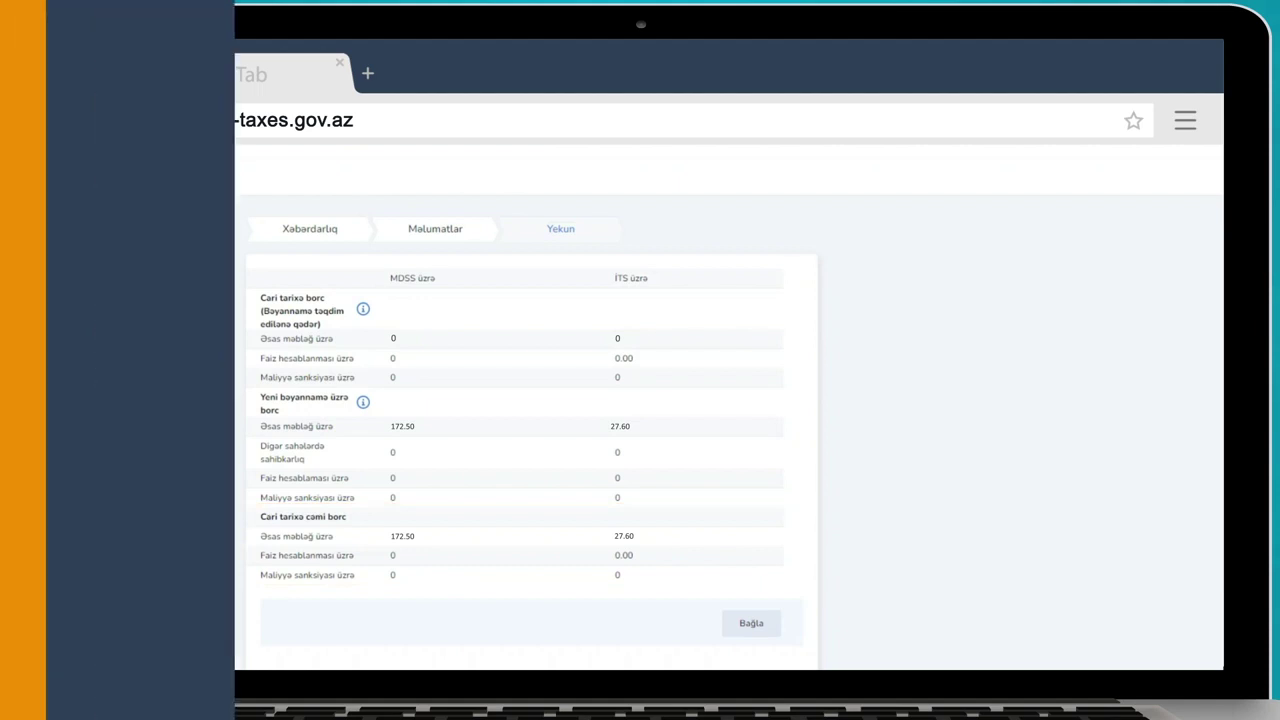
Generate the PDF of the accepted fourth-quarter 2023 declaration from the sent documents and look through it
left_click(152, 374)
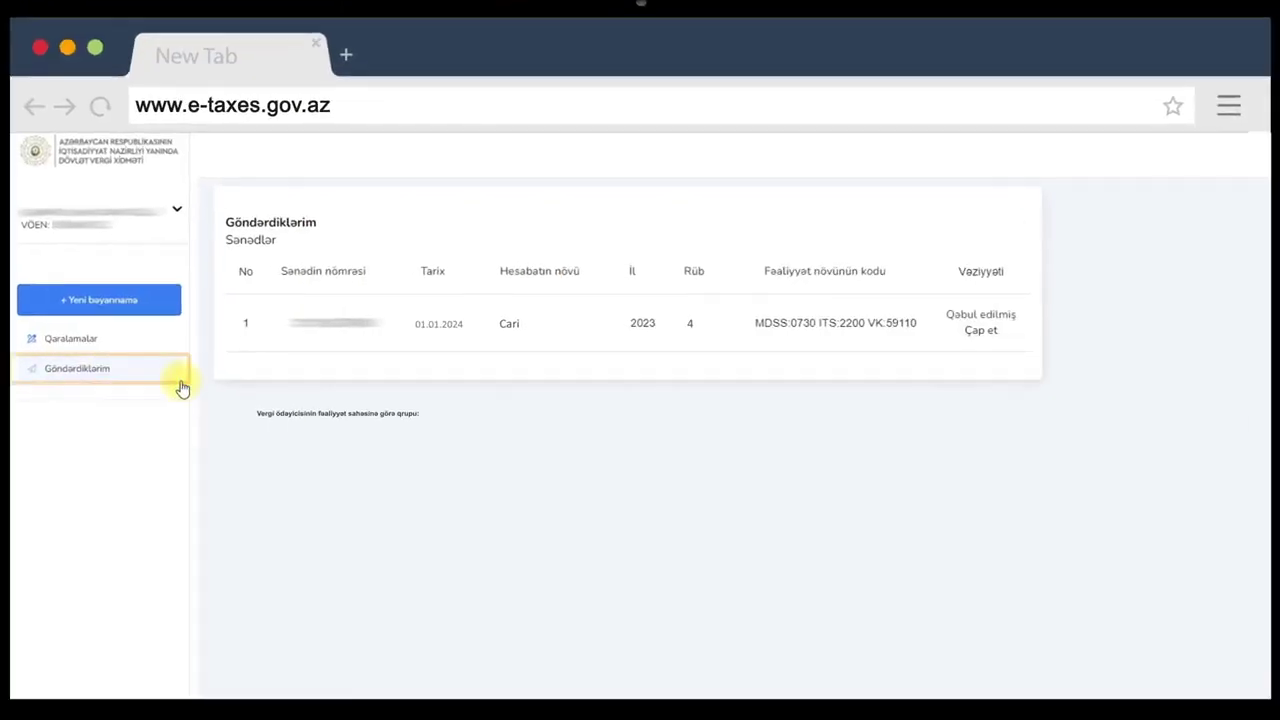
left_click(988, 331)
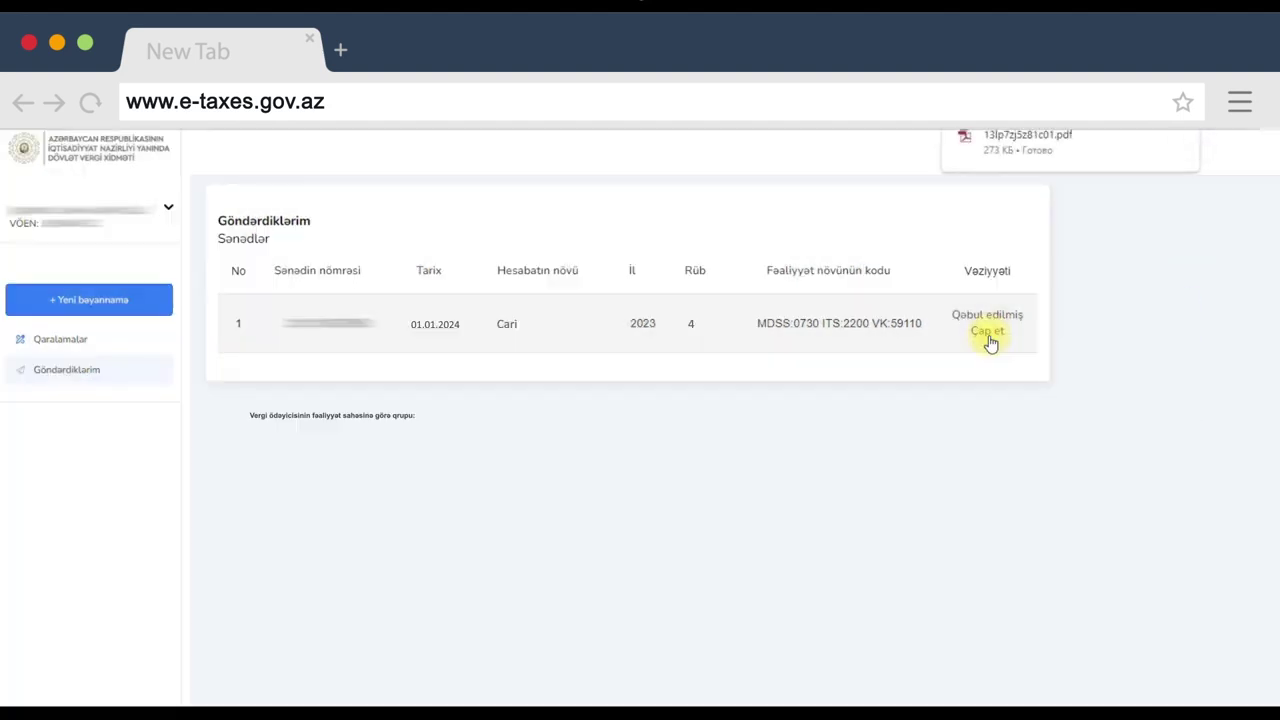
left_click(1028, 150)
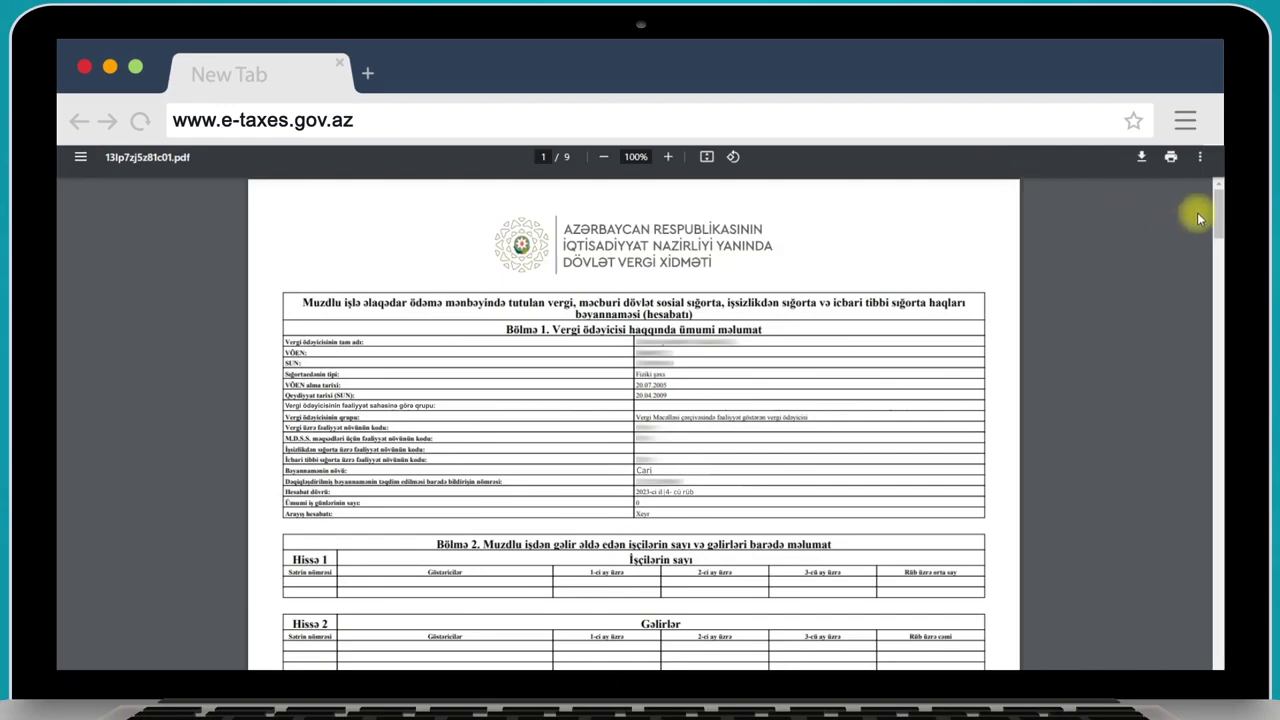
scroll(1218, 218, "down", 5)
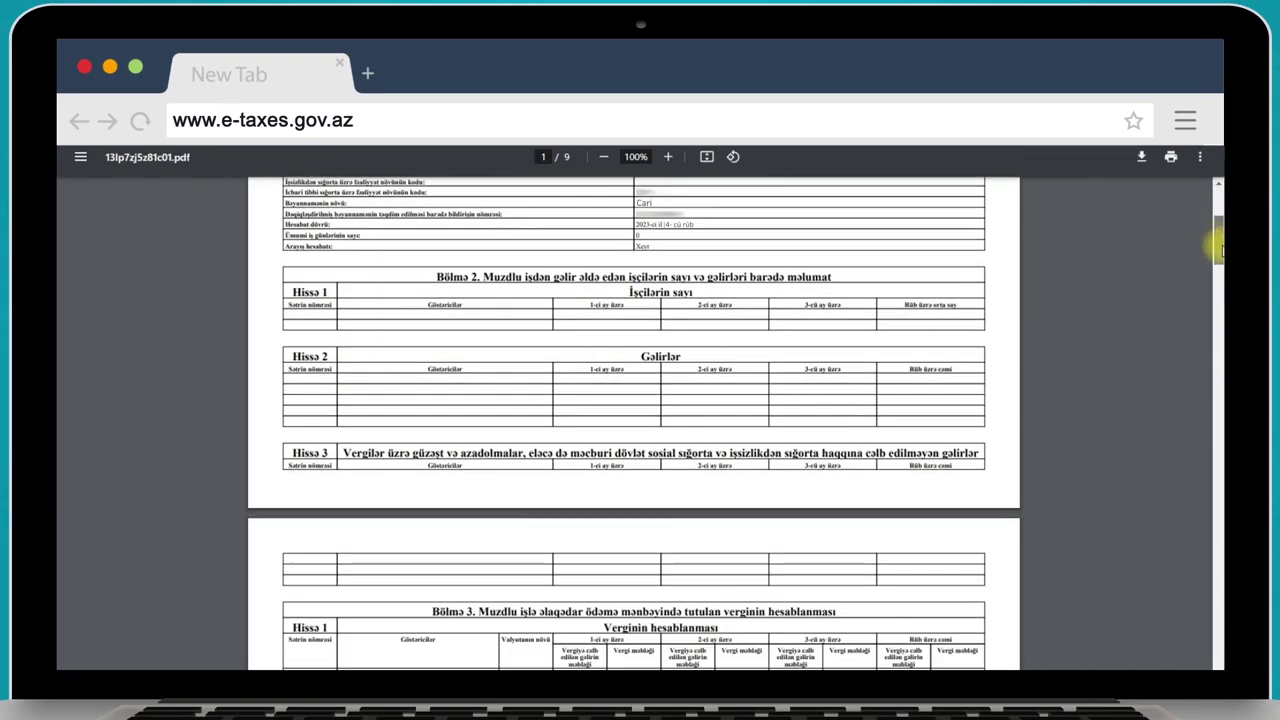